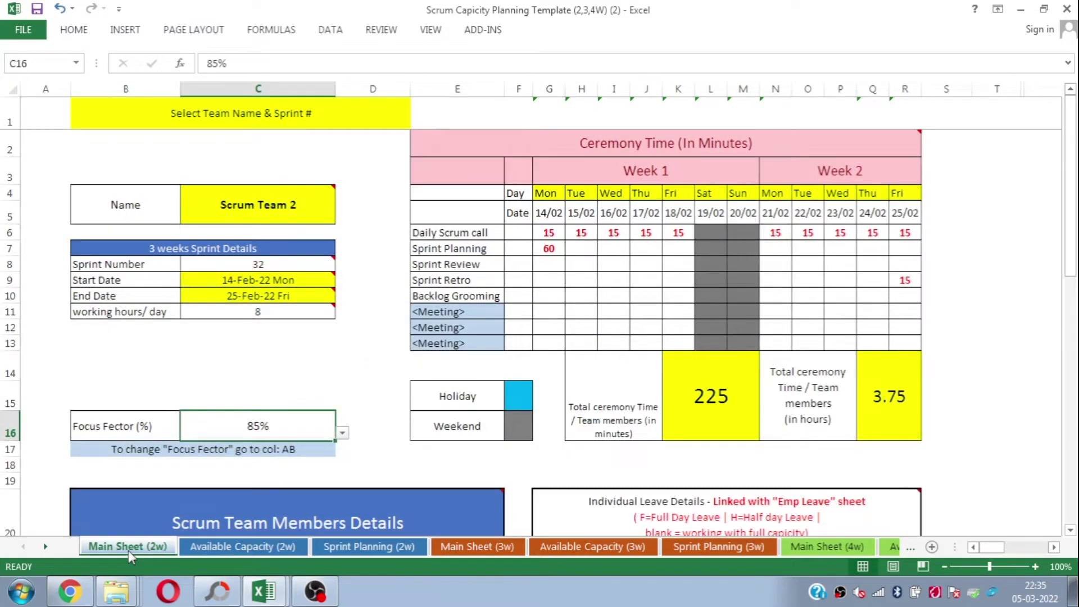
- Bring up Main Sheet (3w) after a quick look at Sprint Planning (2w)
mouse_move(286, 489)
left_click(1069, 256)
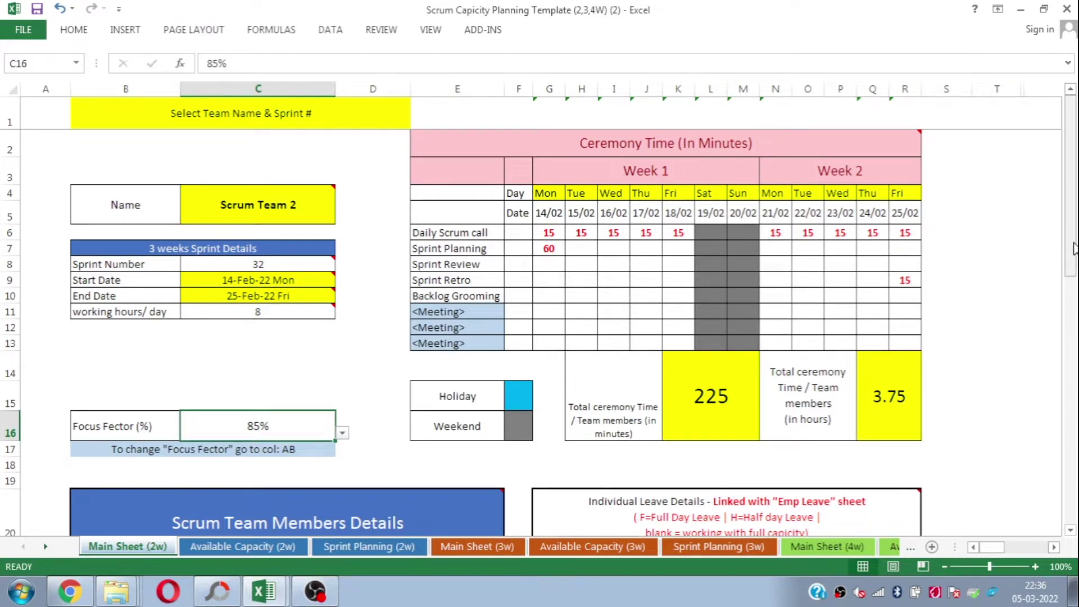
left_click(493, 548)
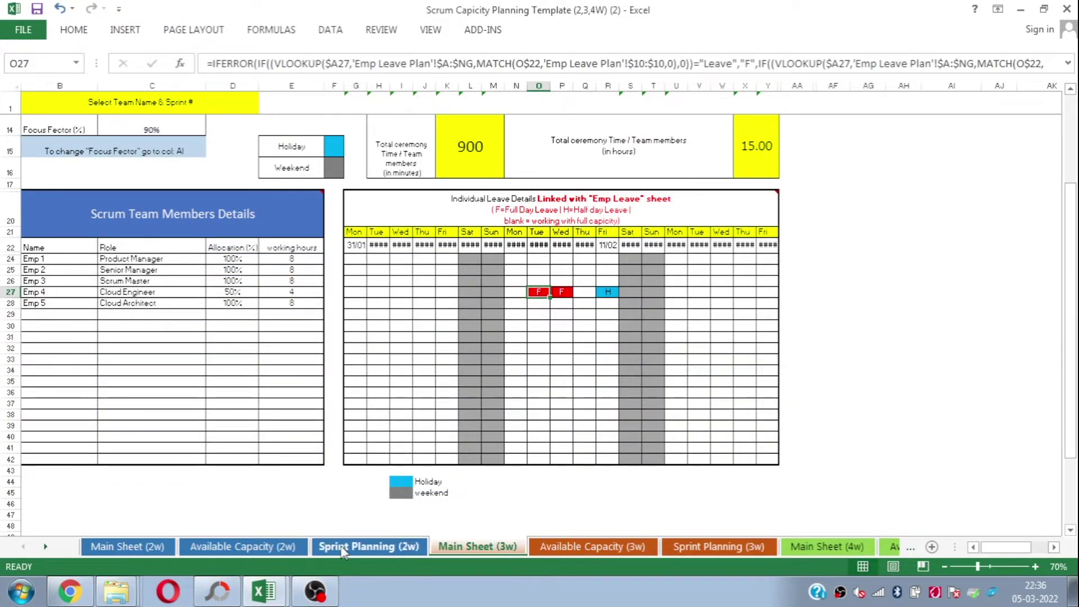
left_click(368, 546)
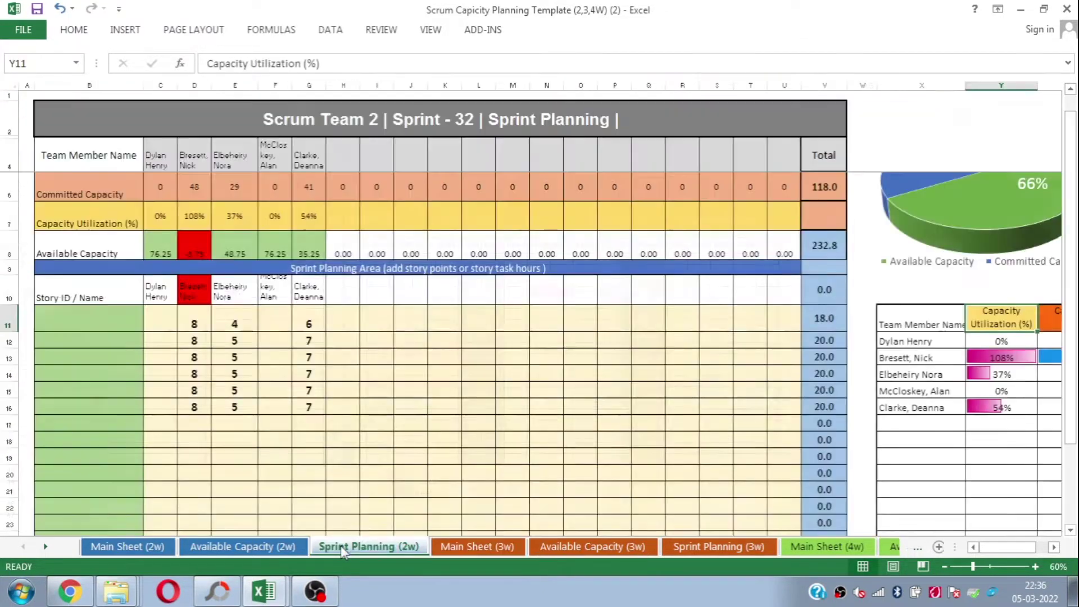
left_click(465, 549)
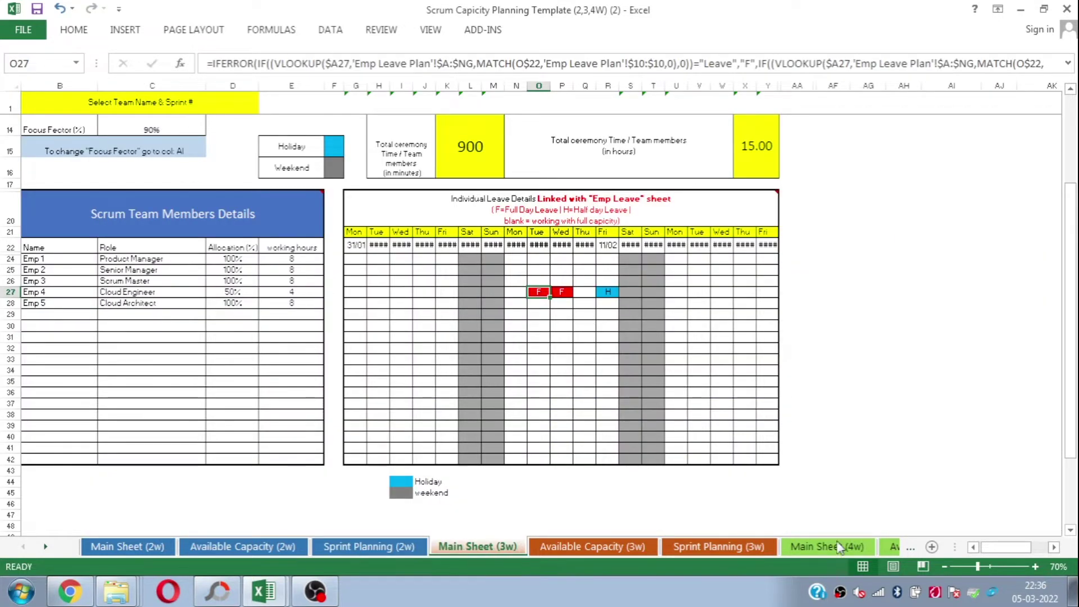
- Zoom the 3-week main sheet from 70% to 100% and nudge it horizontally
left_click(1036, 567)
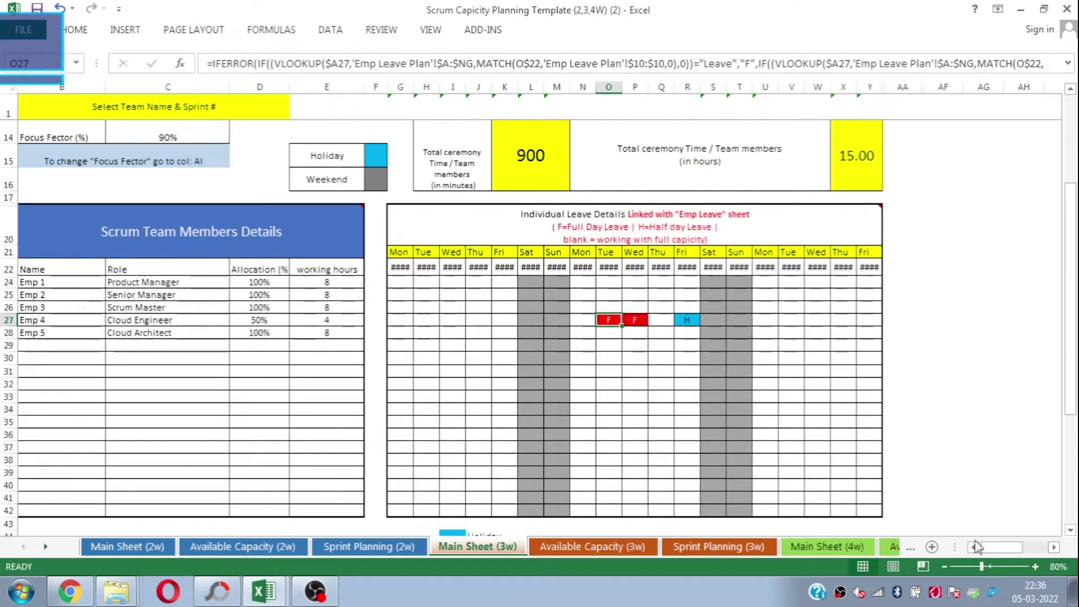
left_click(1036, 566)
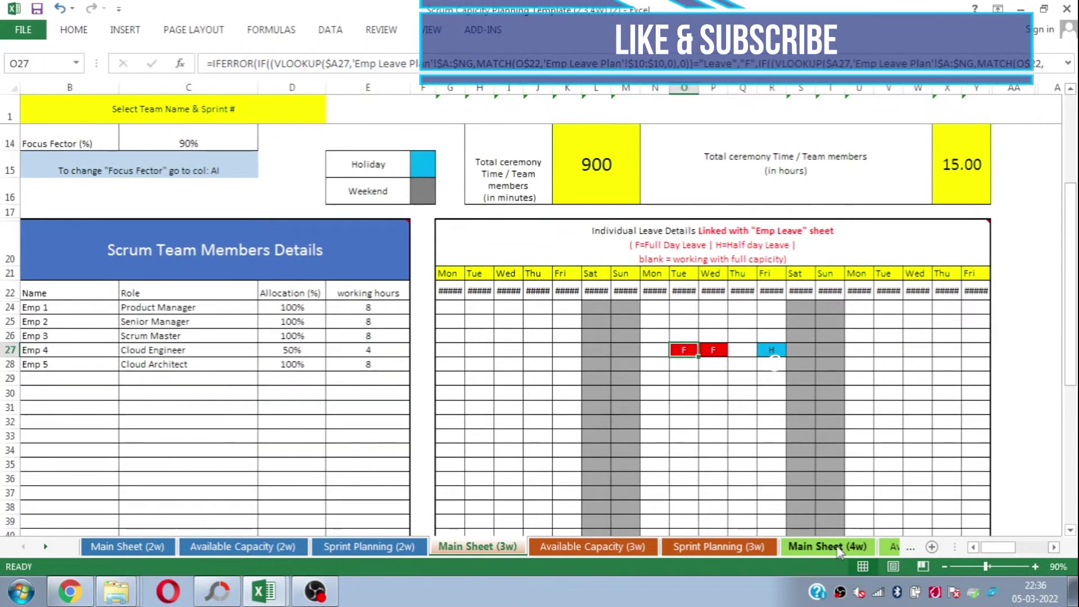
left_click(1035, 566)
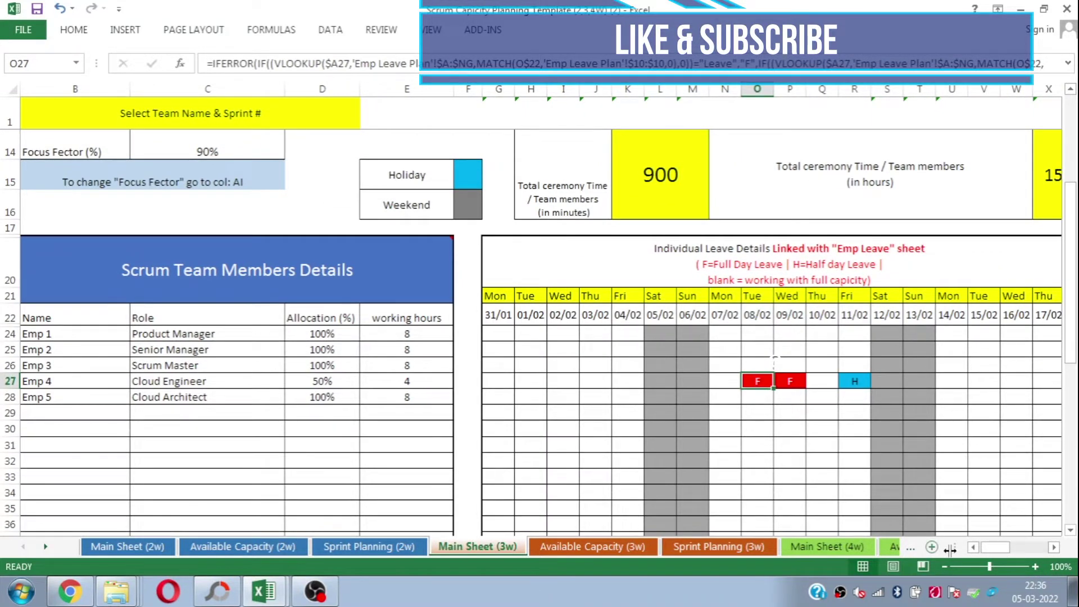
mouse_move(996, 550)
left_mouse_down()
mouse_move(1008, 550)
mouse_move(993, 549)
left_mouse_up()
- Review the Available Capacity (3w) sheet's Week 1, Week 2 and Week 3 availability headings
left_click(575, 548)
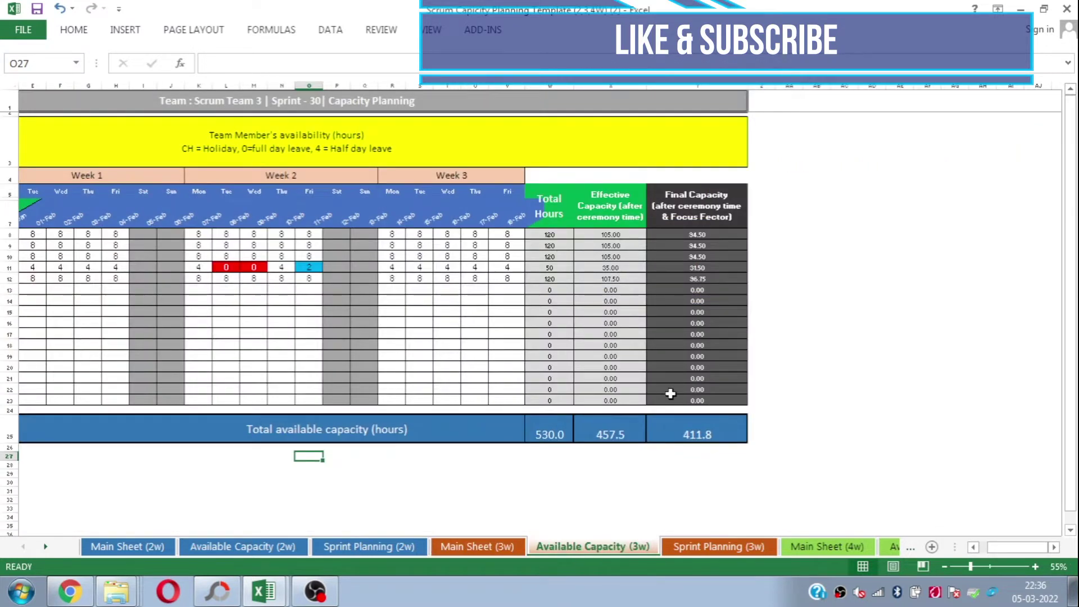
left_click_drag(995, 552, 980, 551)
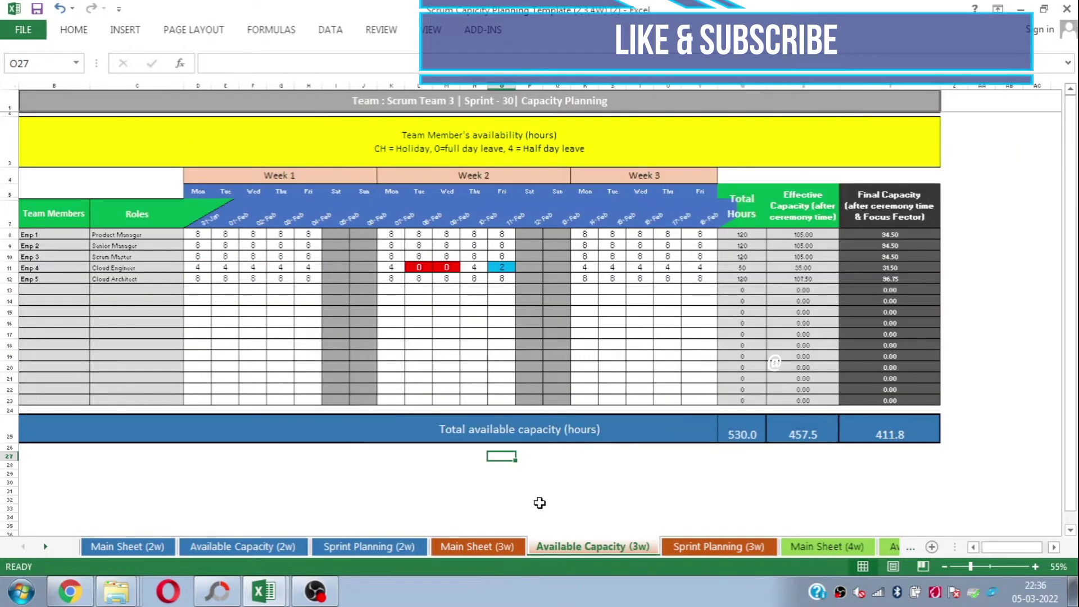
left_click(496, 547)
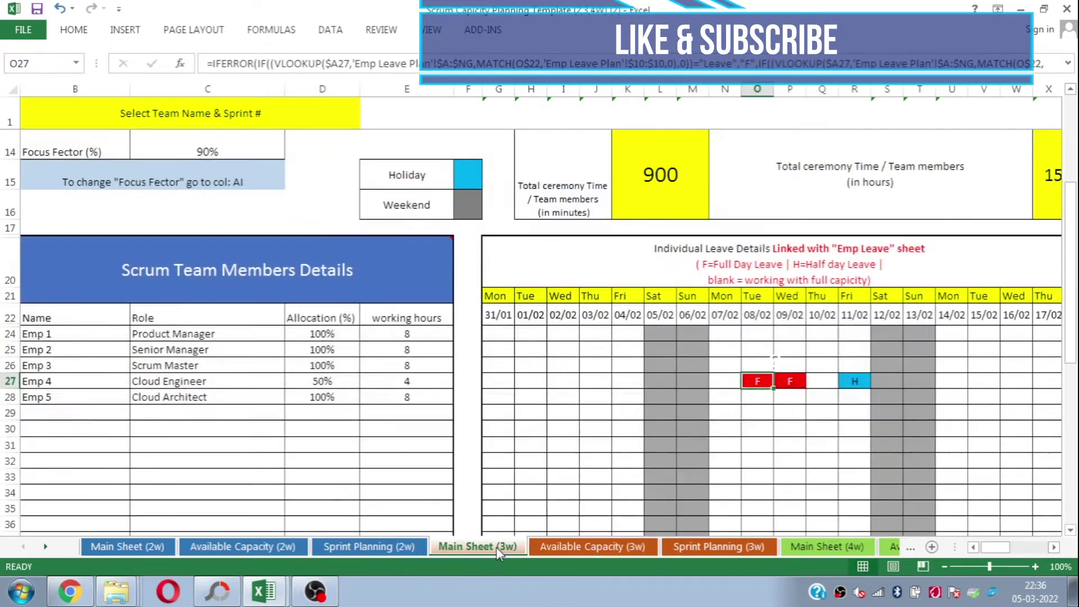
left_click(569, 550)
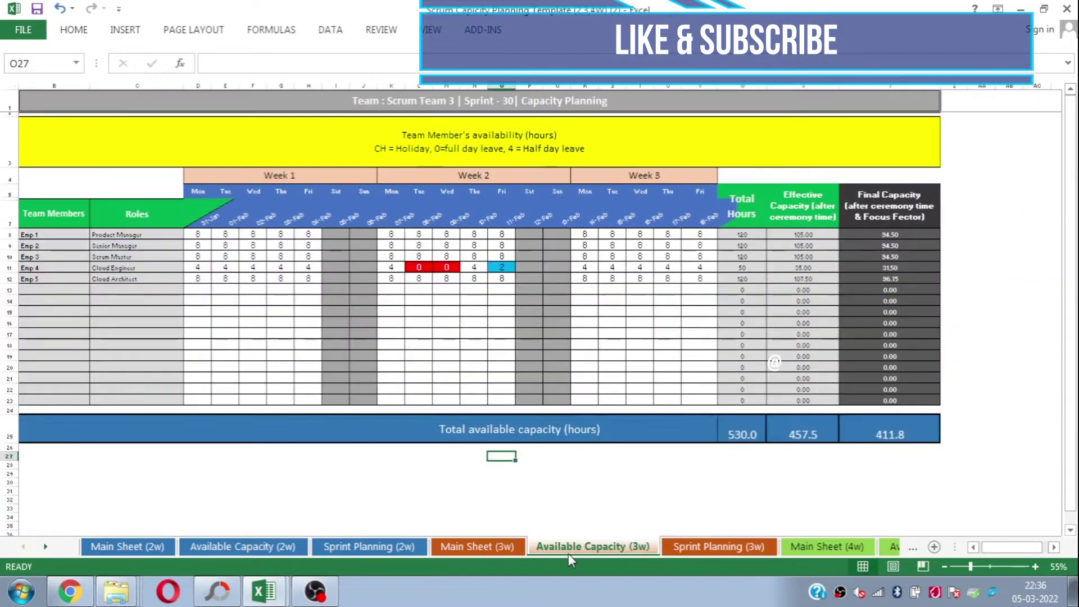
left_click(281, 176)
left_click(444, 177)
left_click(640, 191)
left_click(617, 176)
- View the zoomed Sprint Planning (3w) sheet, then switch to Main Sheet (4w)
left_click(713, 553)
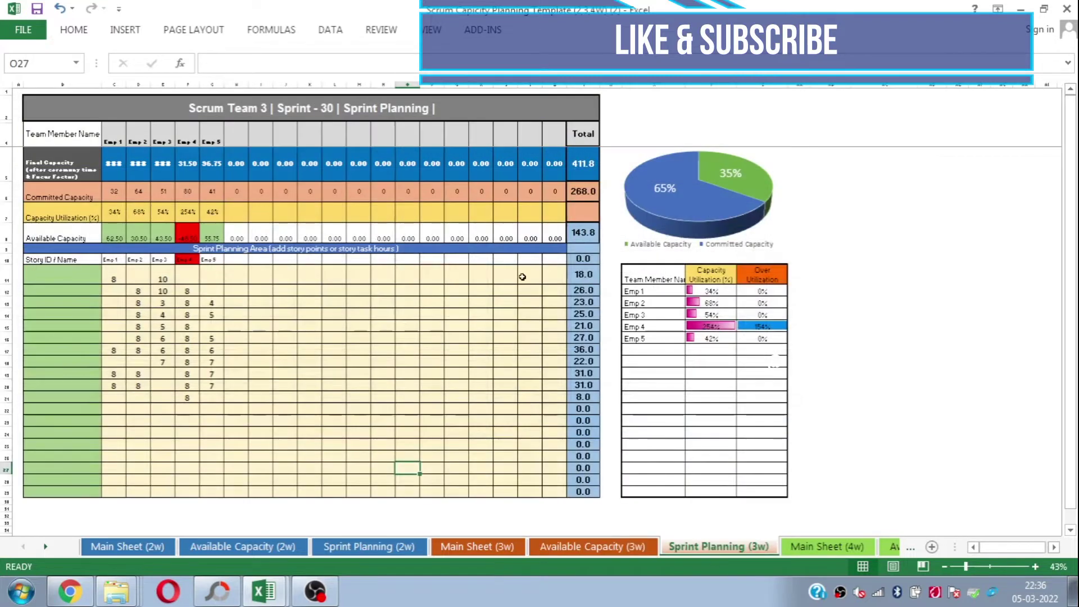
left_click(1035, 567)
left_click(1035, 567)
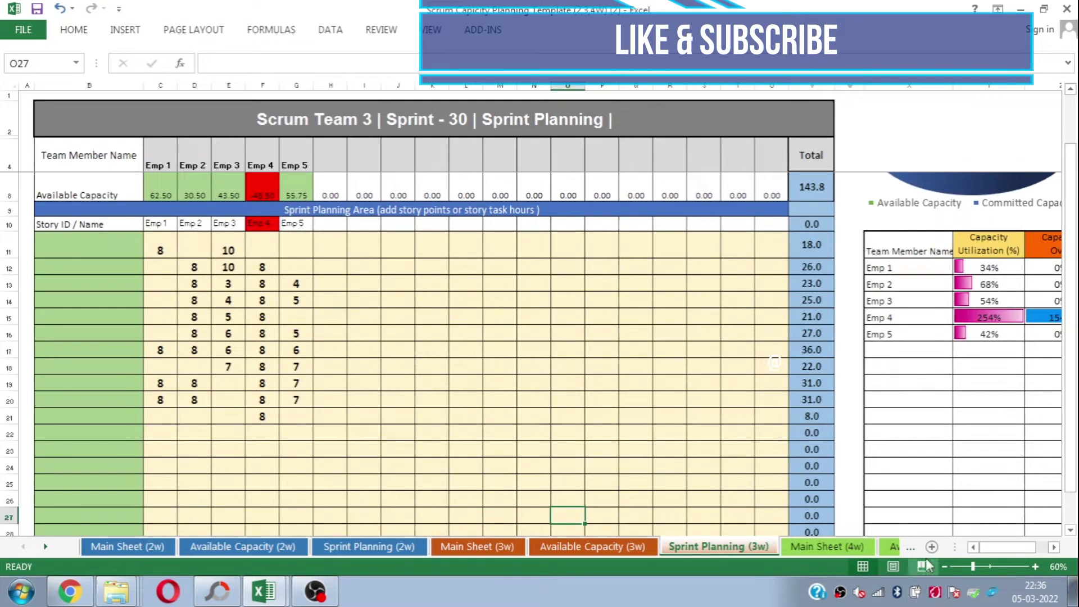
left_click(828, 551)
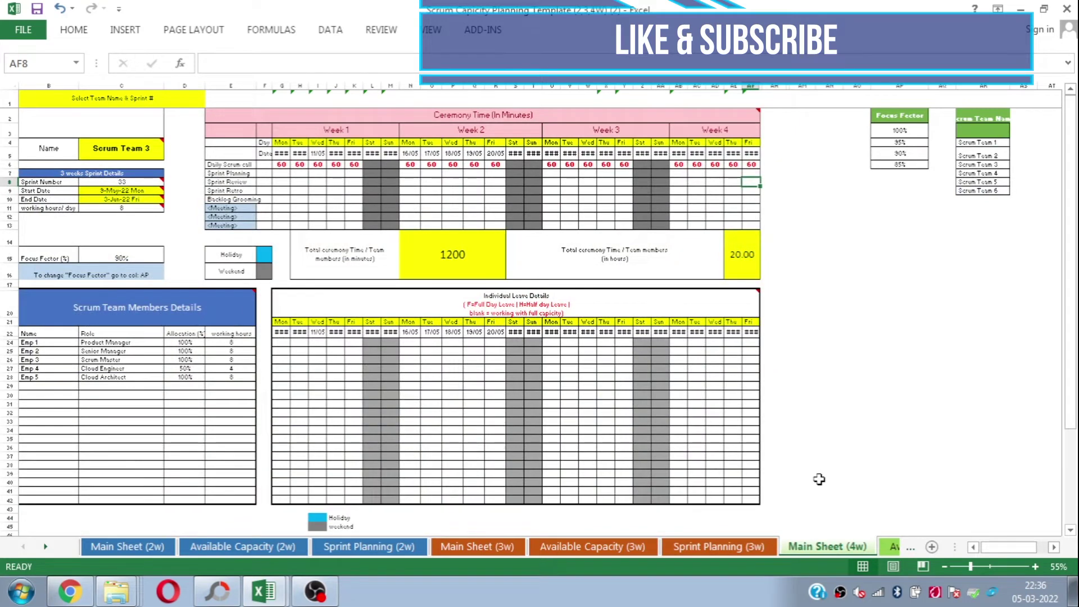
- Zoom Main Sheet (4w) to 100%, select the Week 1 ceremony heading, then show Available Capacity (4w)
left_click(1035, 567)
left_click(1035, 567)
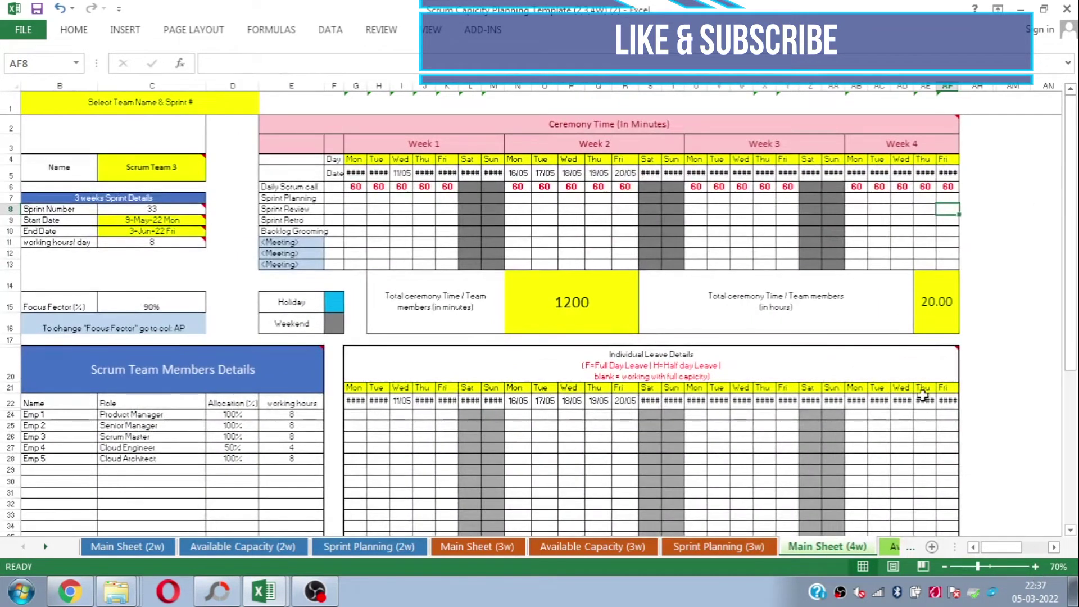
left_click(1035, 567)
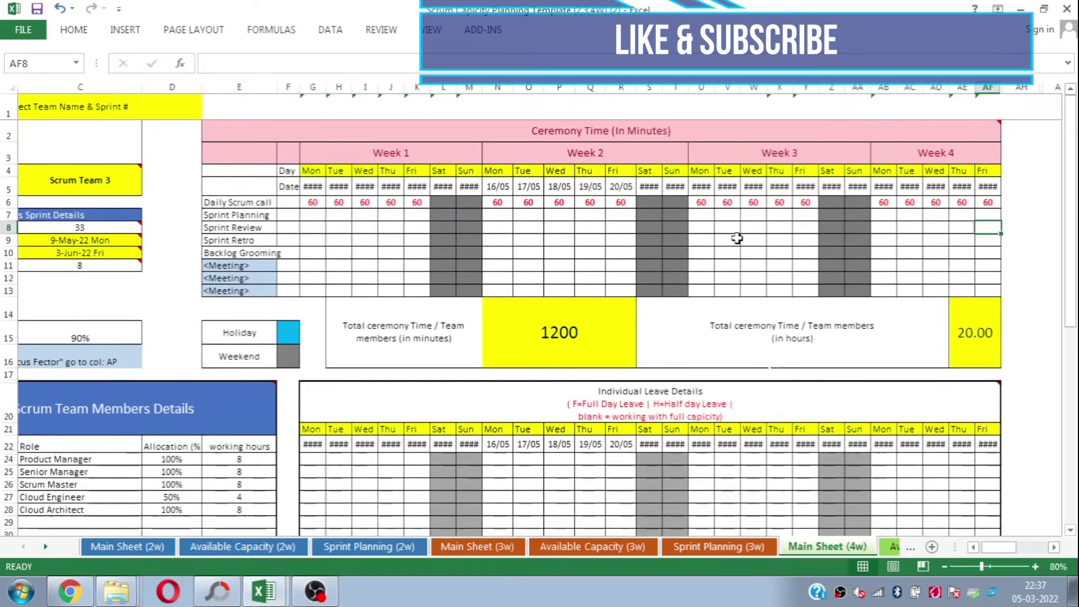
left_click(1034, 567)
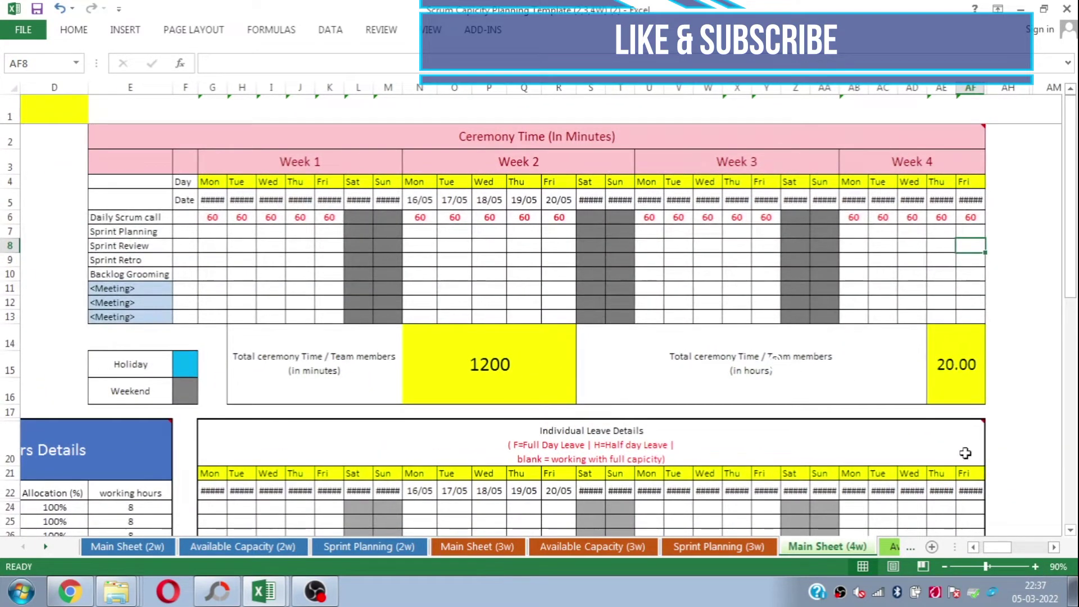
left_click(1034, 567)
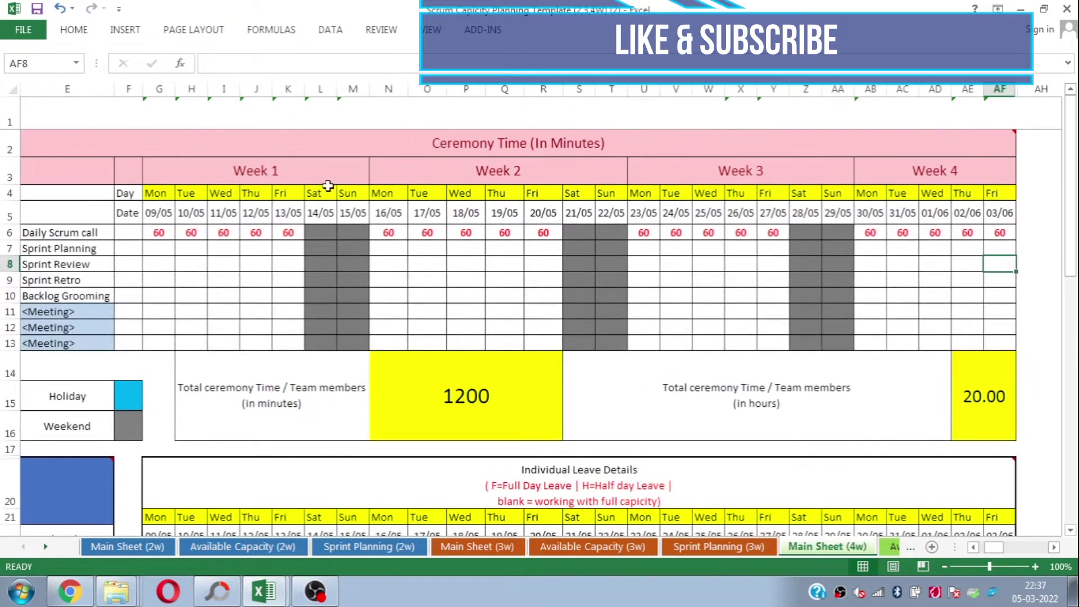
left_click(301, 176)
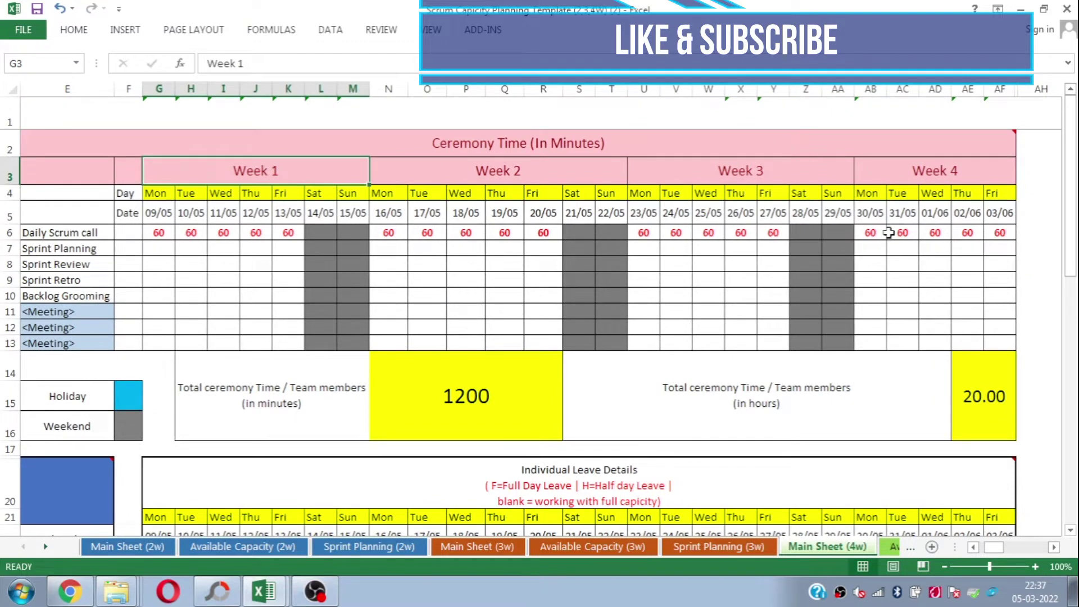
left_click(891, 546)
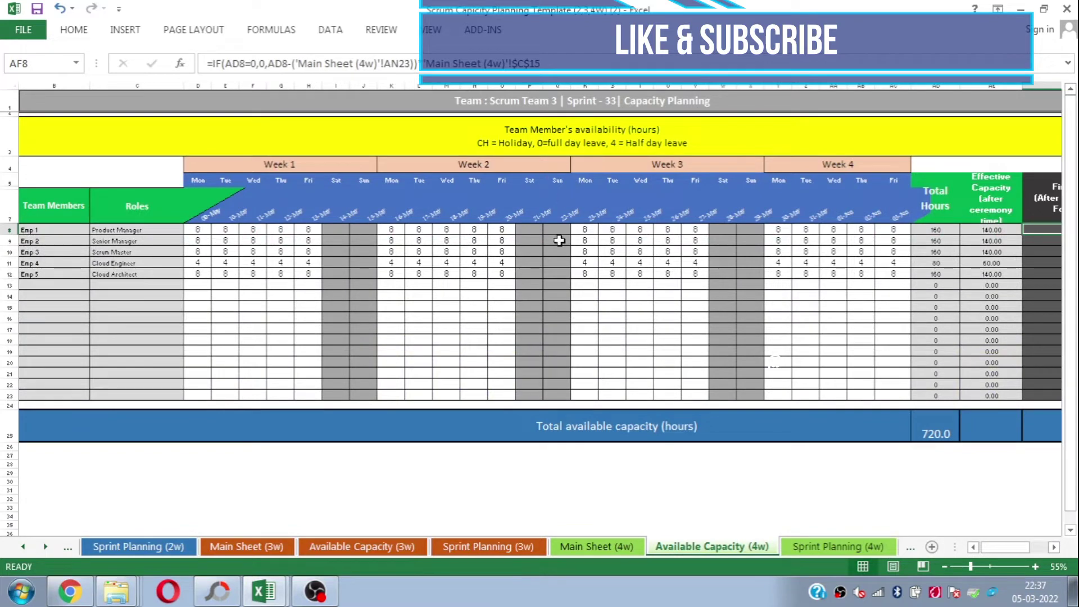
- View the Sprint Planning (4w) sheet and utilisation chart at 60% zoom
left_click(804, 547)
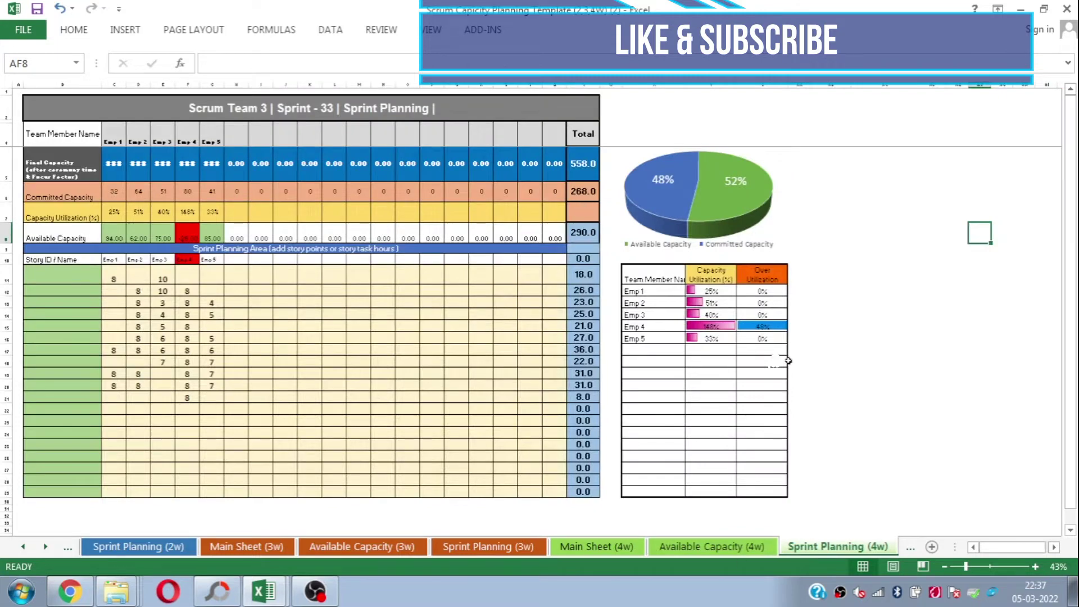
left_click(1035, 567)
left_click(1034, 567)
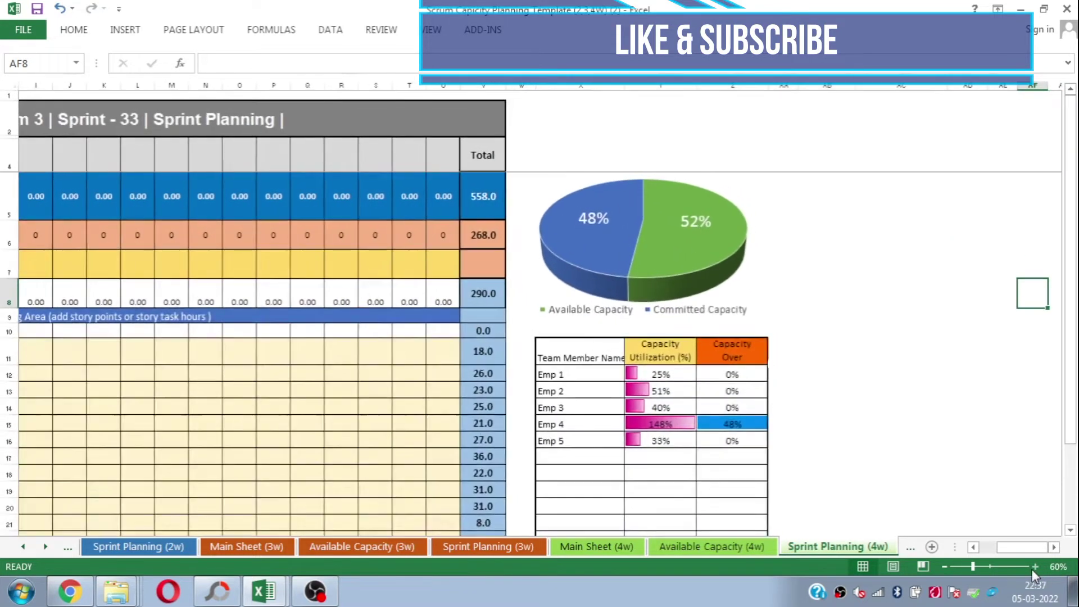
left_click(994, 546)
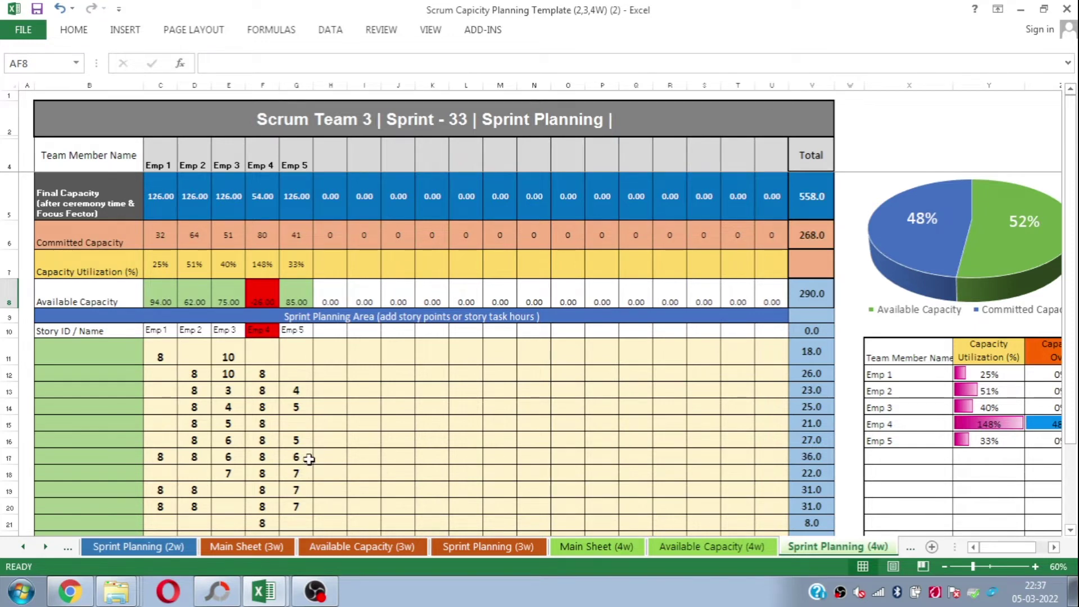
- Scroll the tab bar, visit Main Sheet (3w), then settle back on Main Sheet (4w)
left_click(22, 548)
left_click(22, 547)
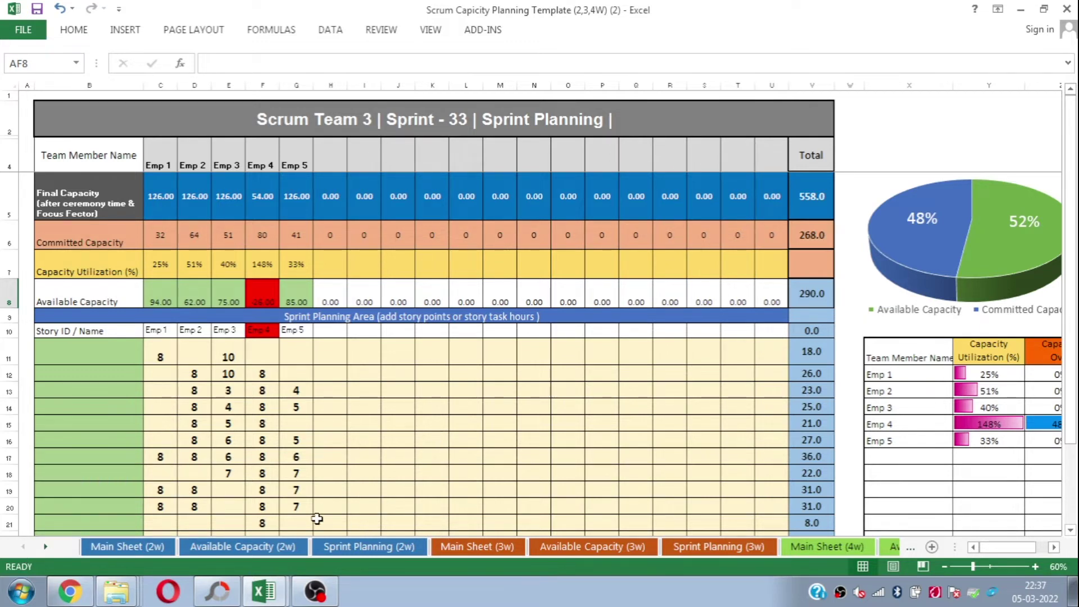
left_click(509, 546)
left_click(832, 549)
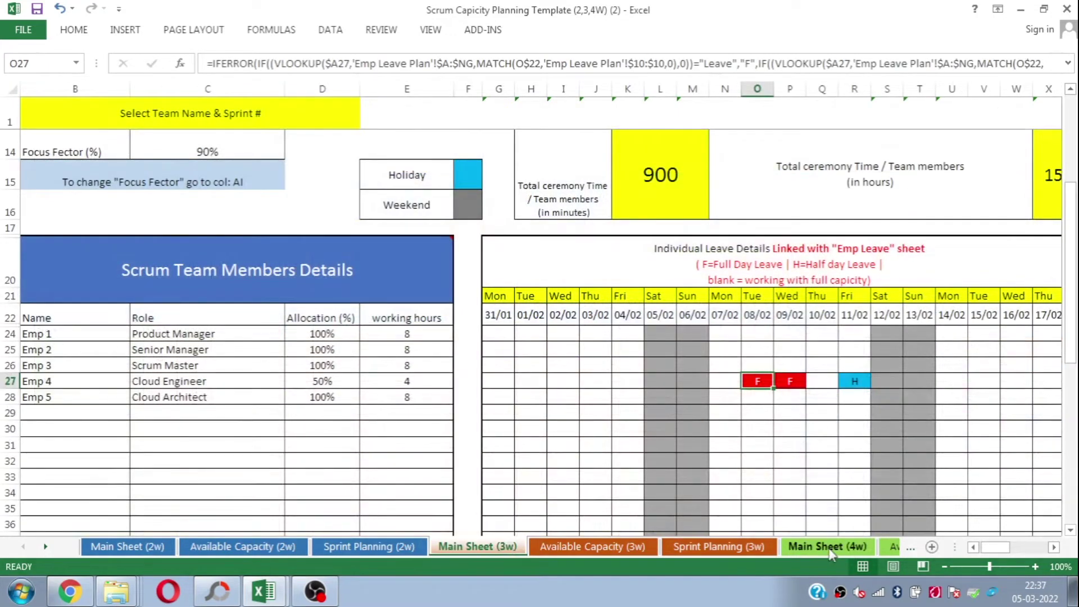
left_click(46, 547)
- Scroll to the last sheet tabs and view Emp Details, then Holiday List
left_click(46, 546)
left_click(46, 547)
left_click(47, 547)
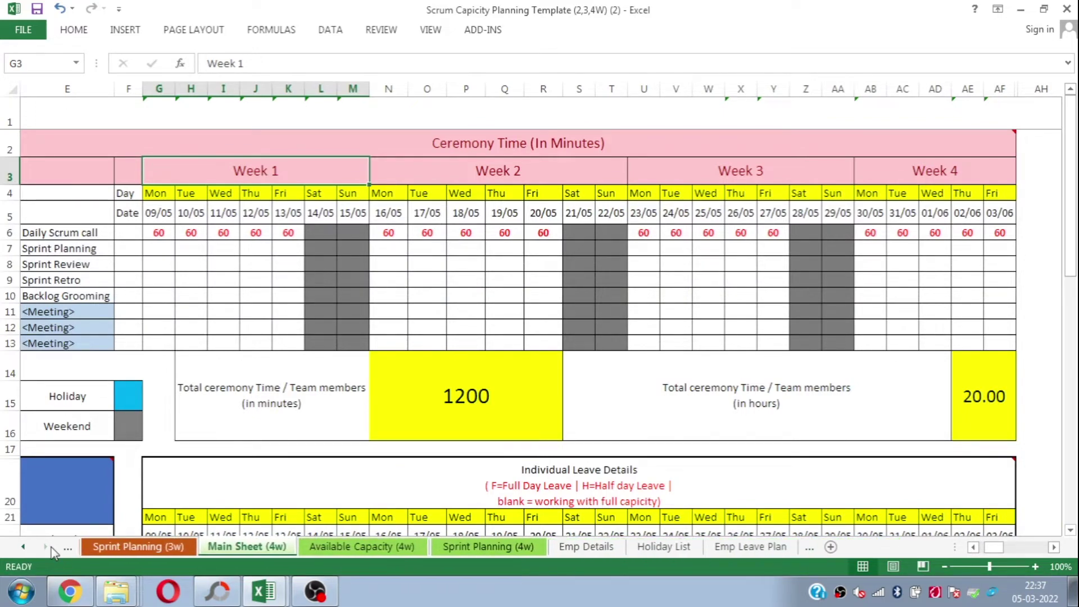
left_click(588, 546)
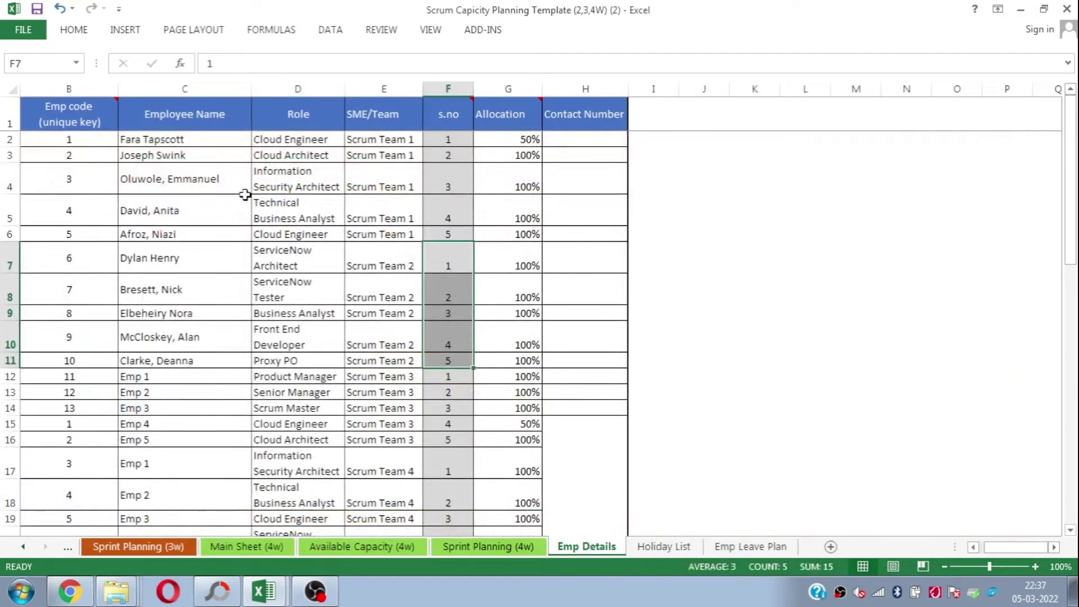
left_click(655, 546)
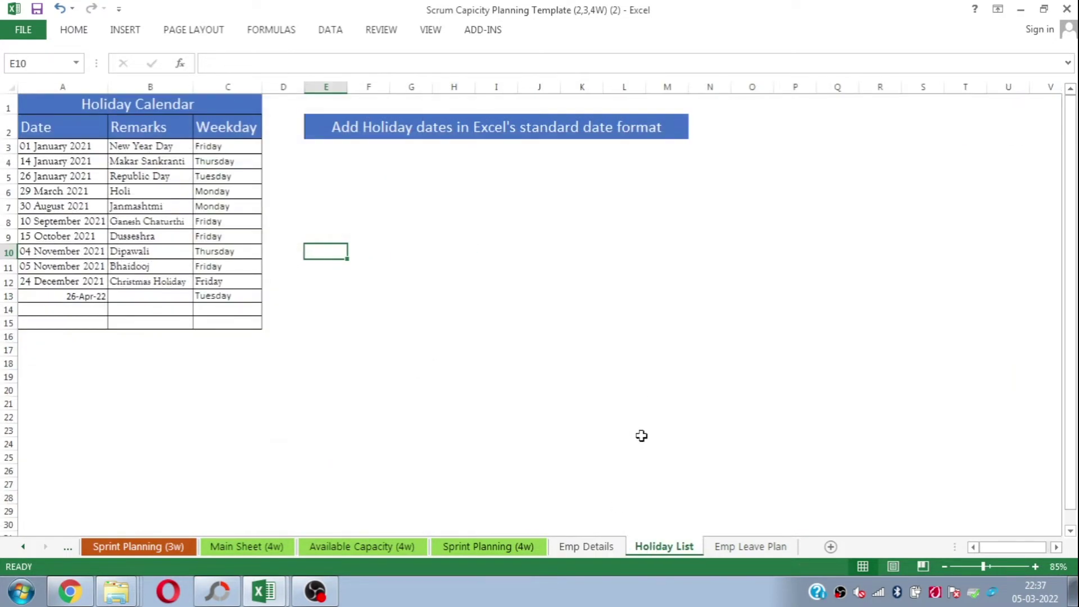
left_click(732, 548)
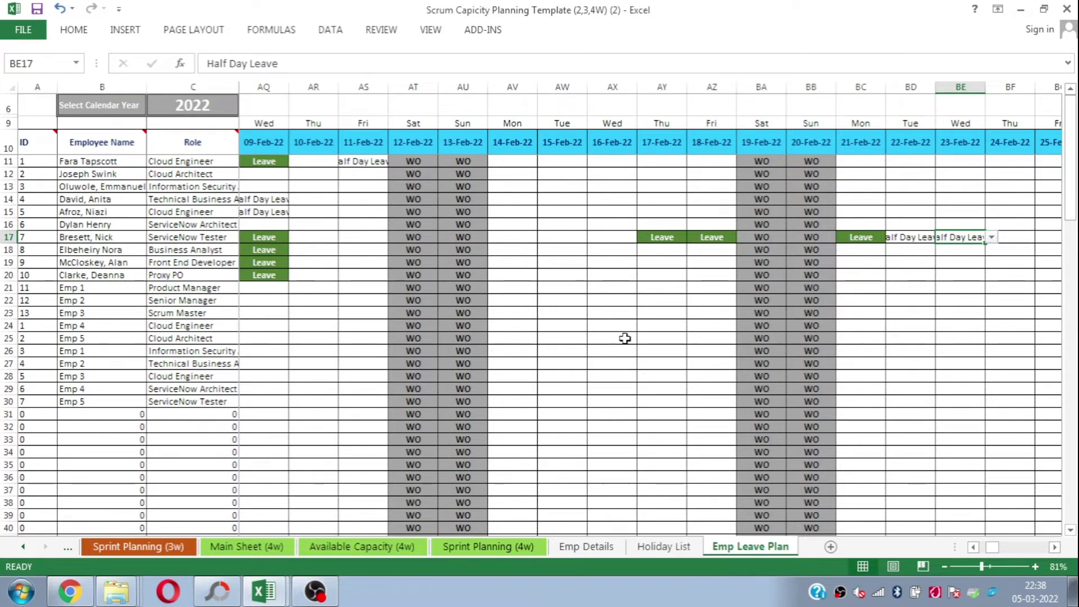
left_click(580, 328)
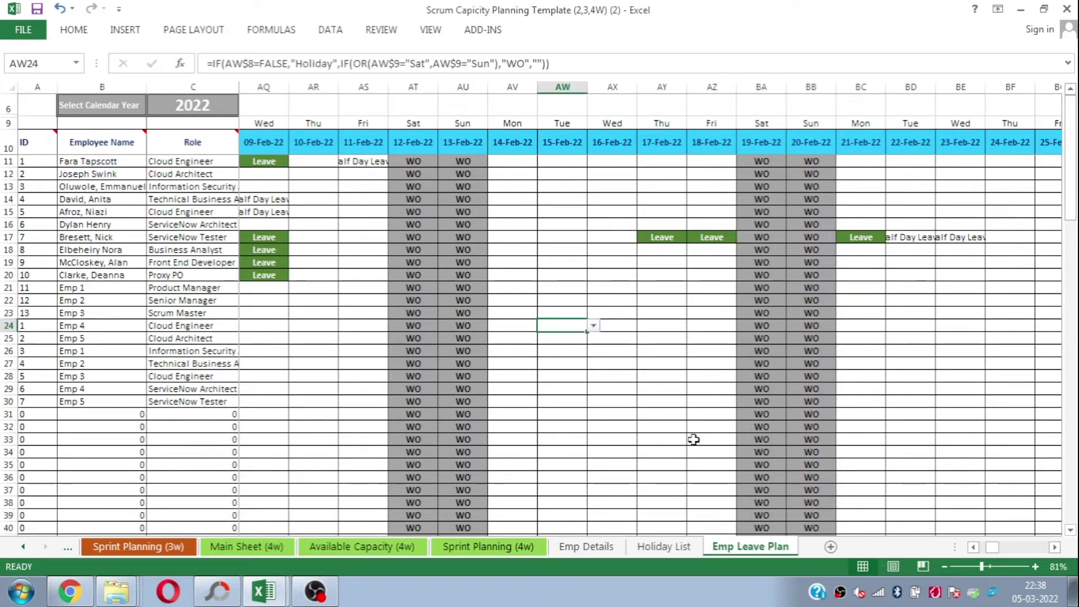
left_click(673, 549)
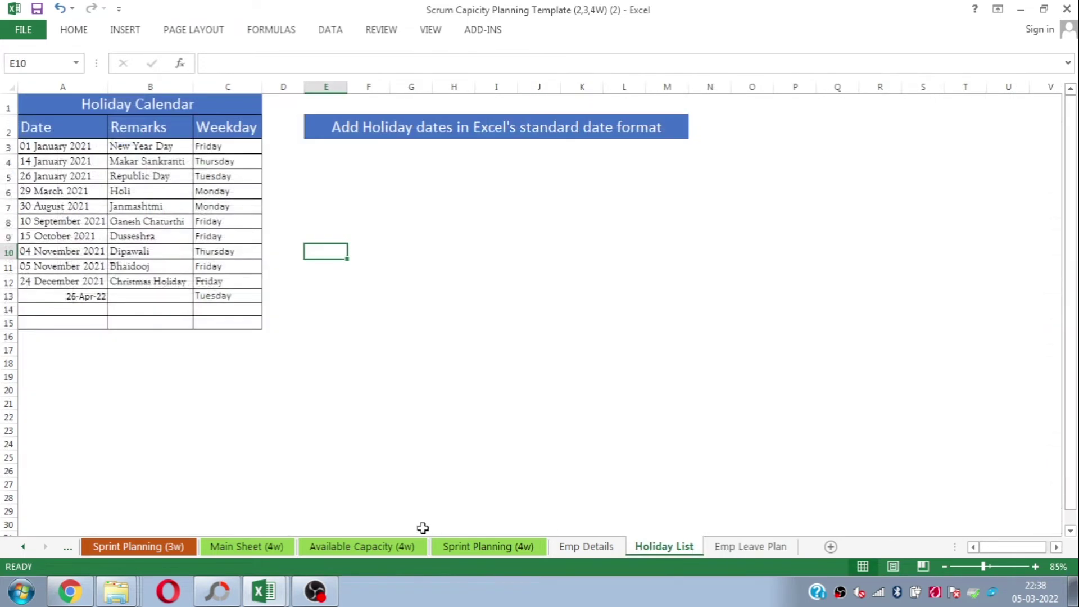
- Scroll back to the 2-week sheets and view Available Capacity (2w), then Sprint Planning (2w)
left_click(23, 548)
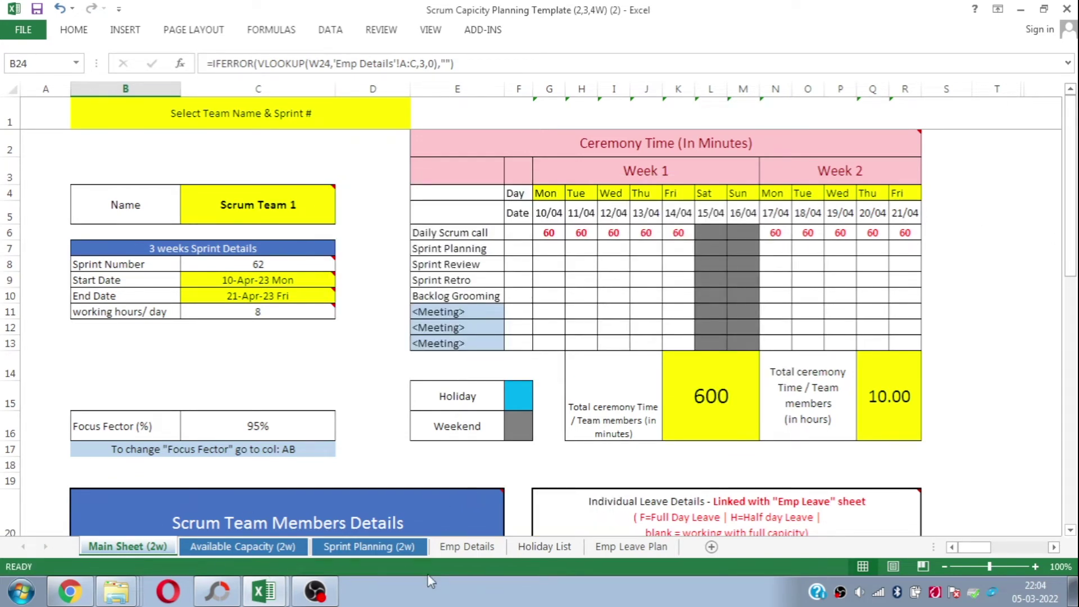
left_click(197, 550)
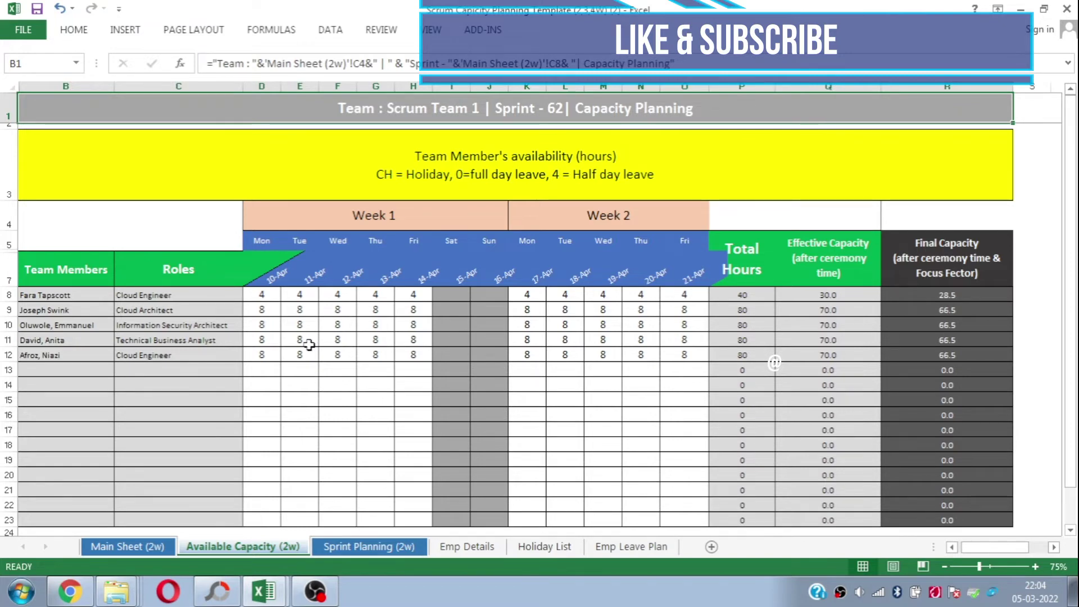
left_click(360, 548)
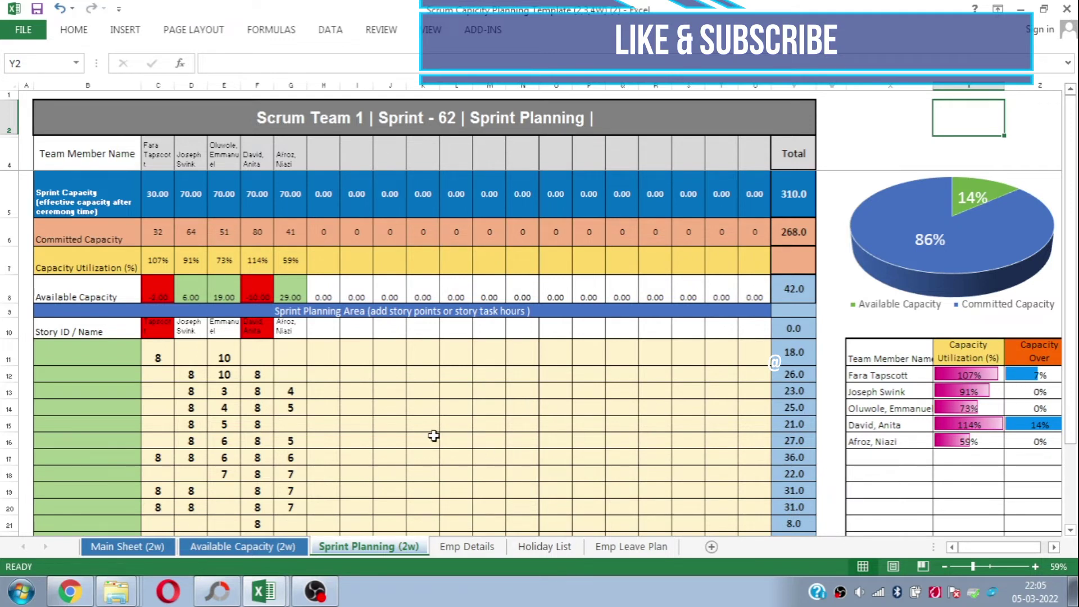
- Switch to the Emp Details sheet with employee codes, roles and allocations
left_click(465, 548)
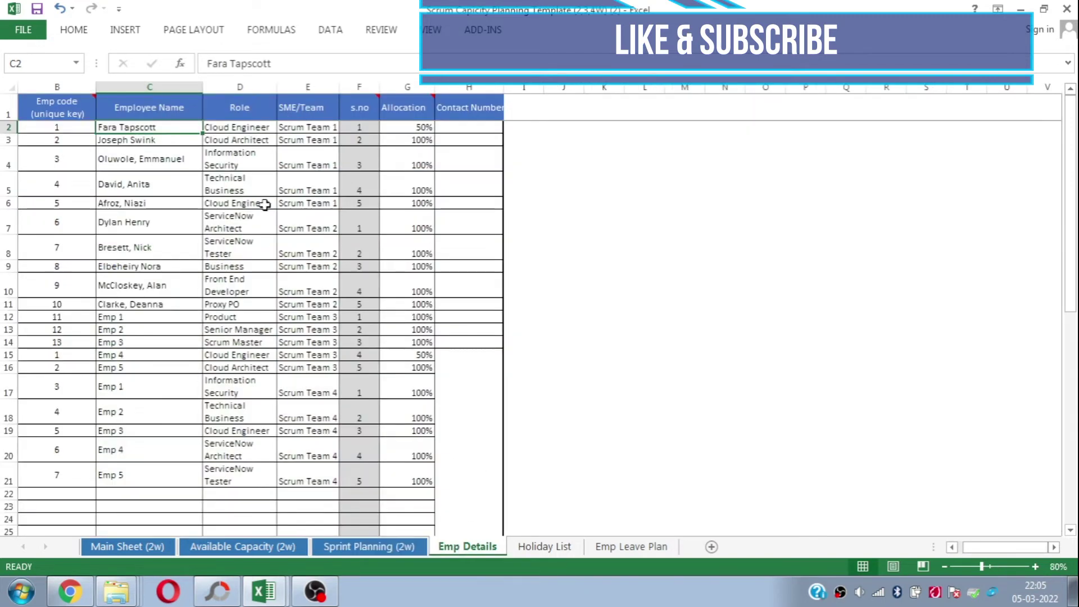
- Step through employee names, then across to the second employee's role, team and allocation
left_click(127, 173)
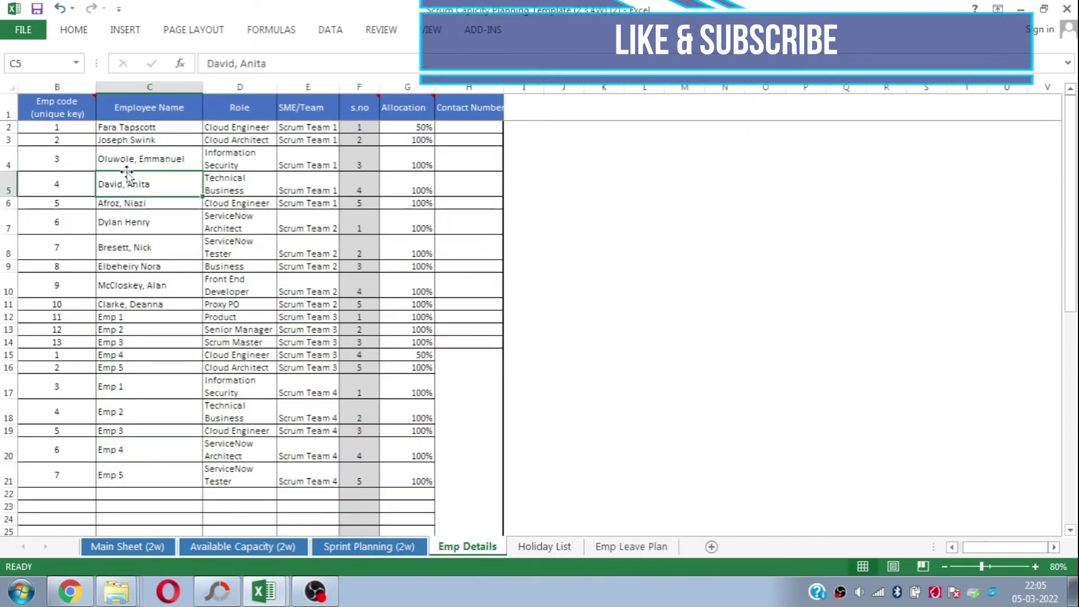
key("Up")
key("Up")
key("Up")
key("Down")
key("Down")
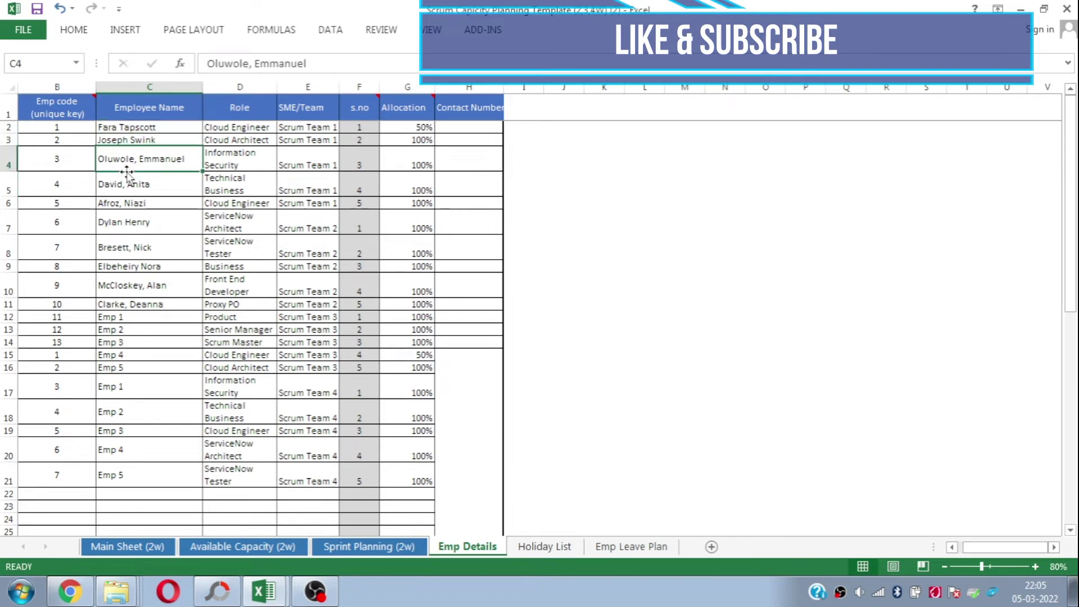
key("Up")
key("Up")
key("Down")
key("Right")
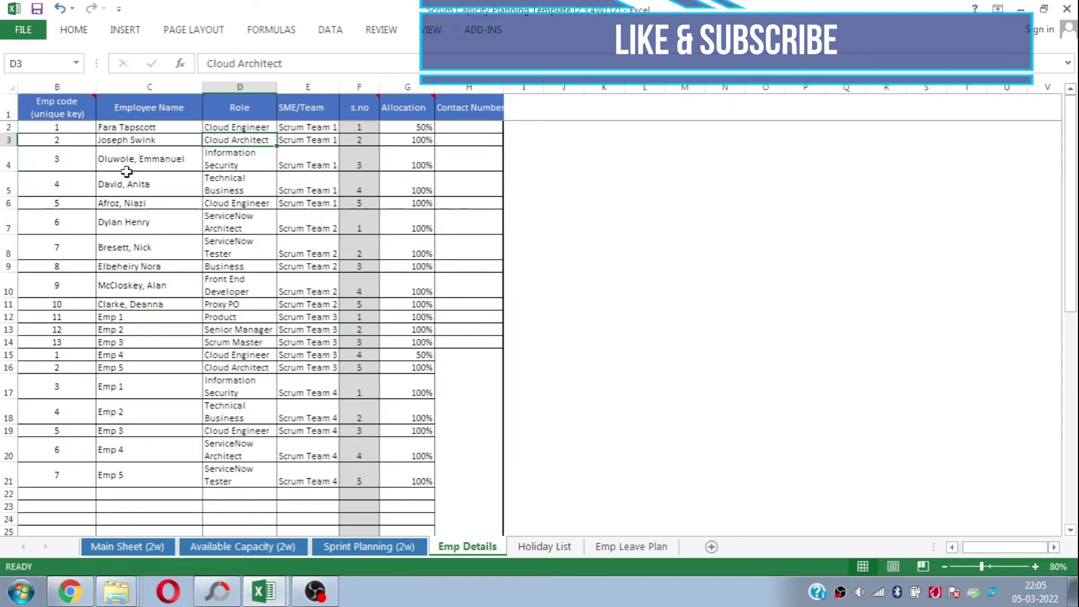
key("Right")
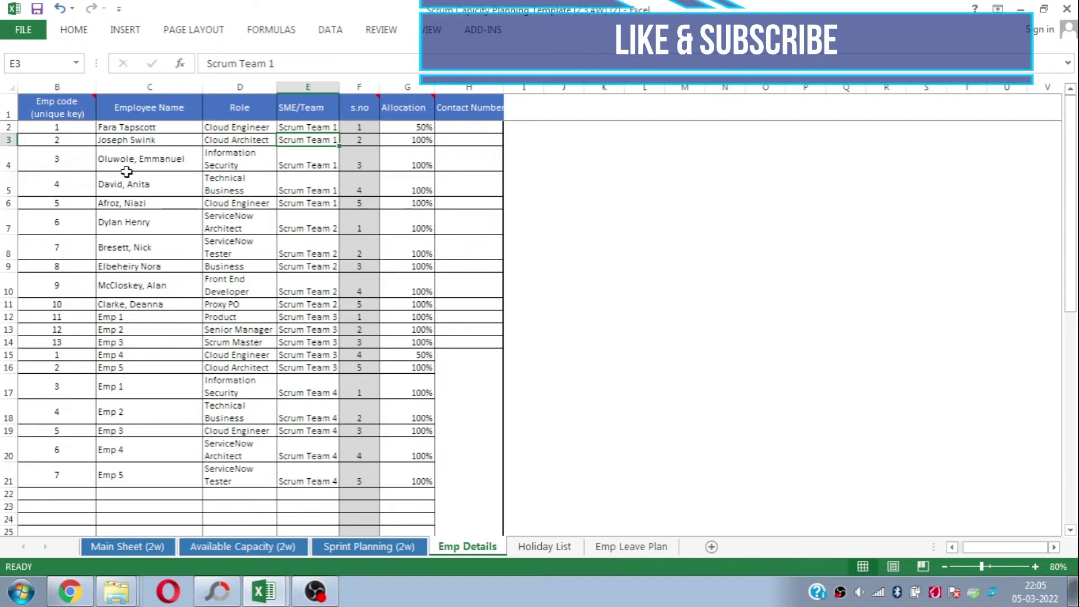
key("Right")
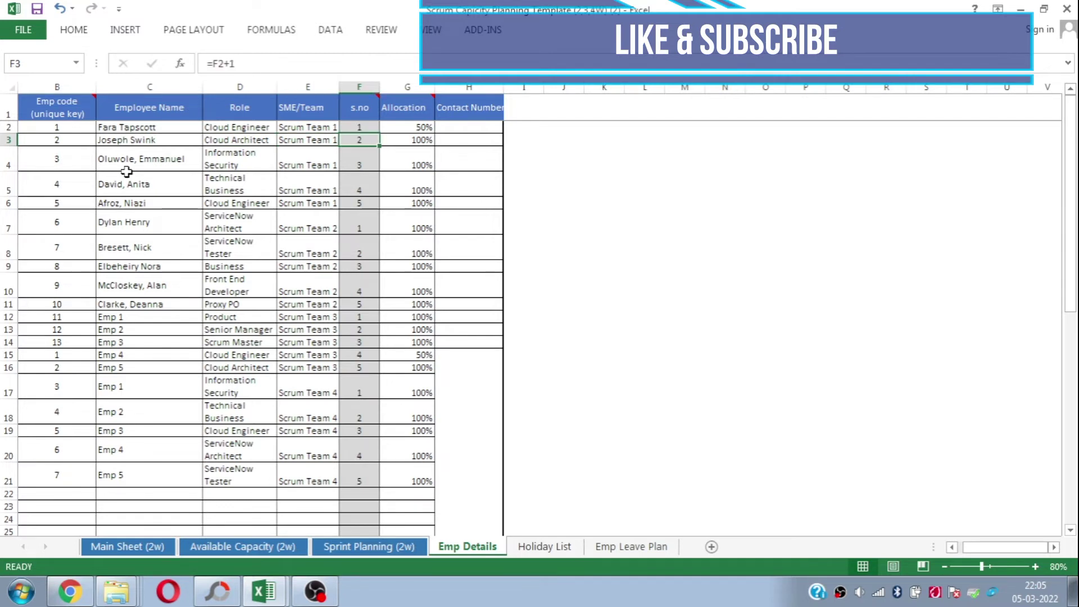
key("Right")
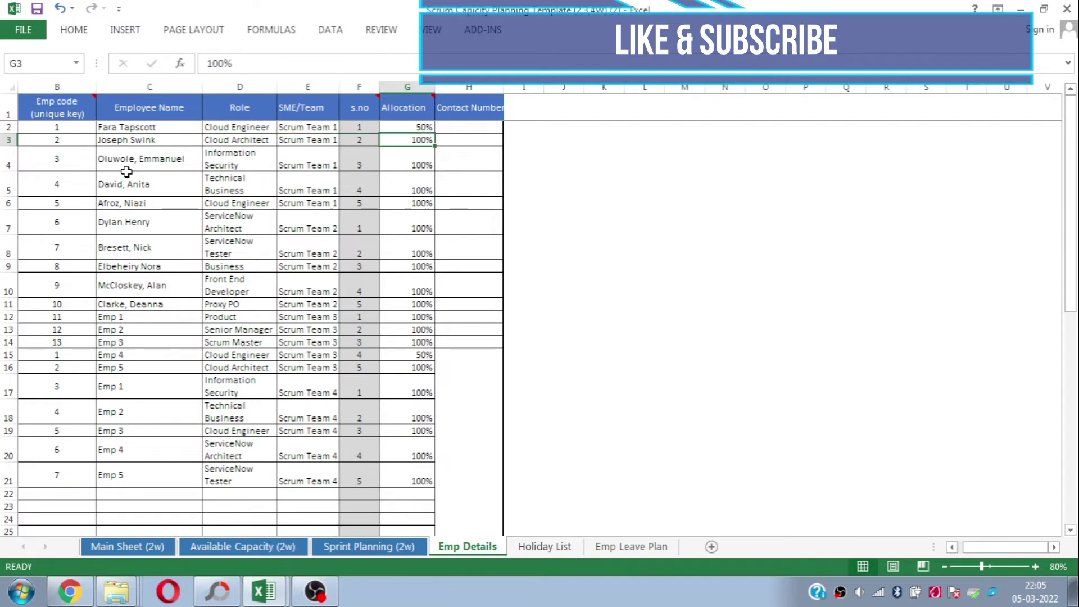
- Zoom the employee table to 100%, check the team column and 50% allocation, then show Holiday List
left_click(1036, 567)
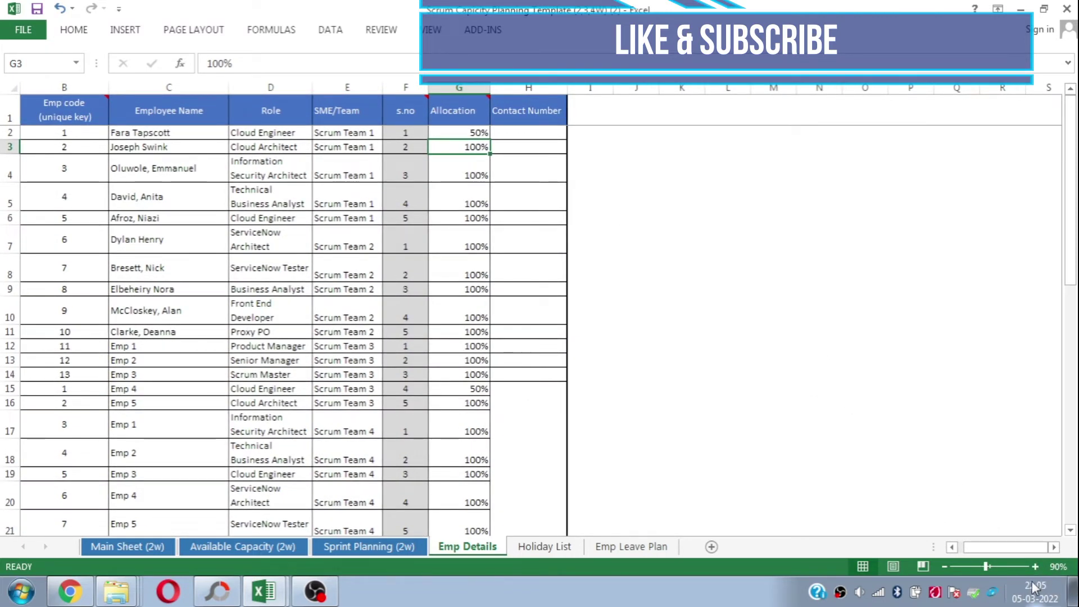
left_click(1035, 566)
left_click(371, 203)
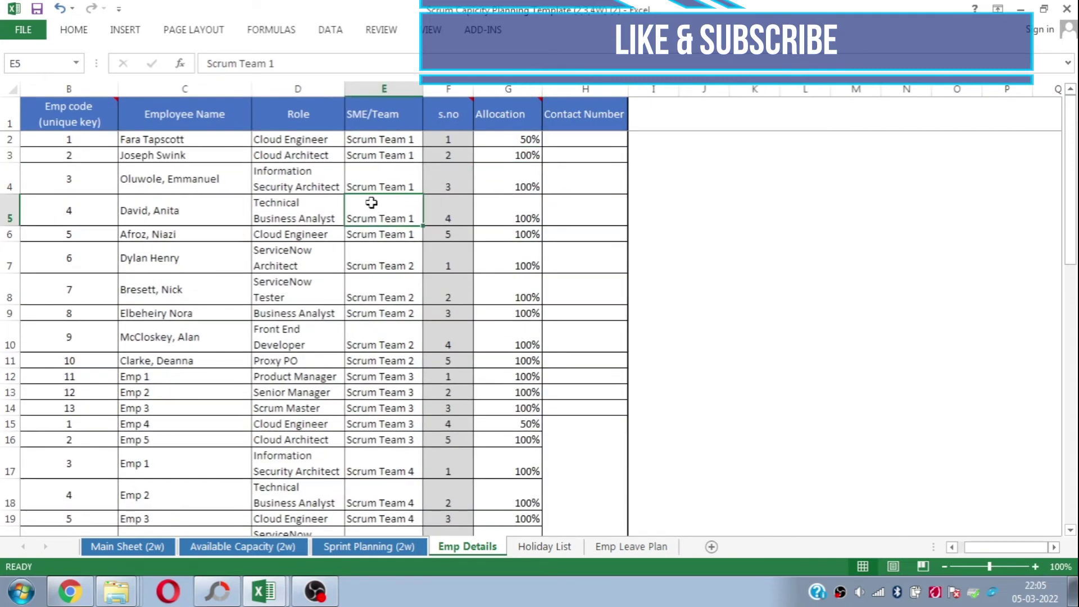
key("ctrl+Up")
key("Down")
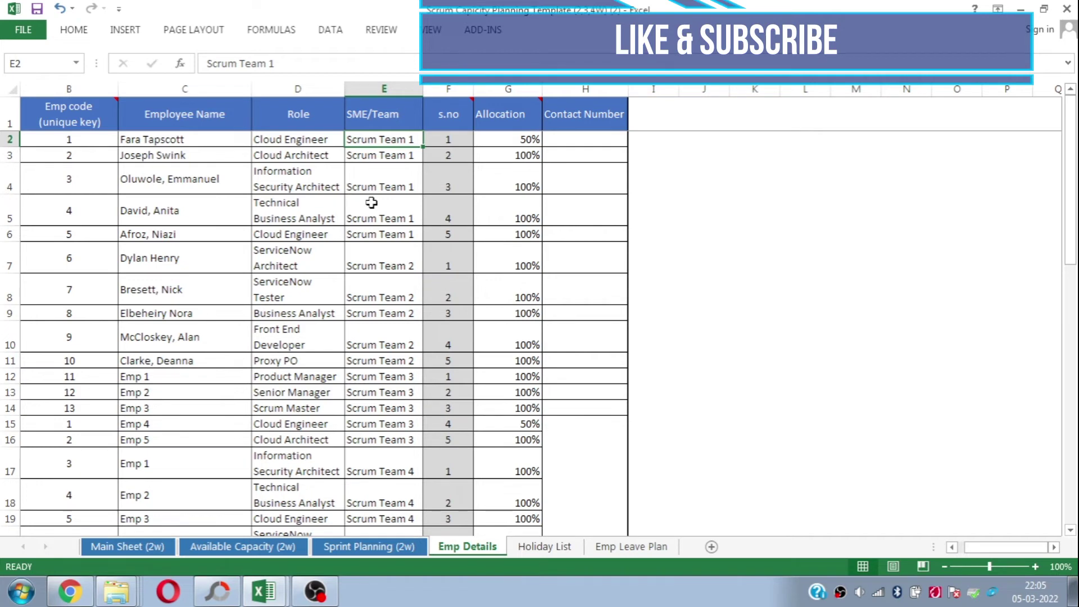
key("Right")
key("Right")
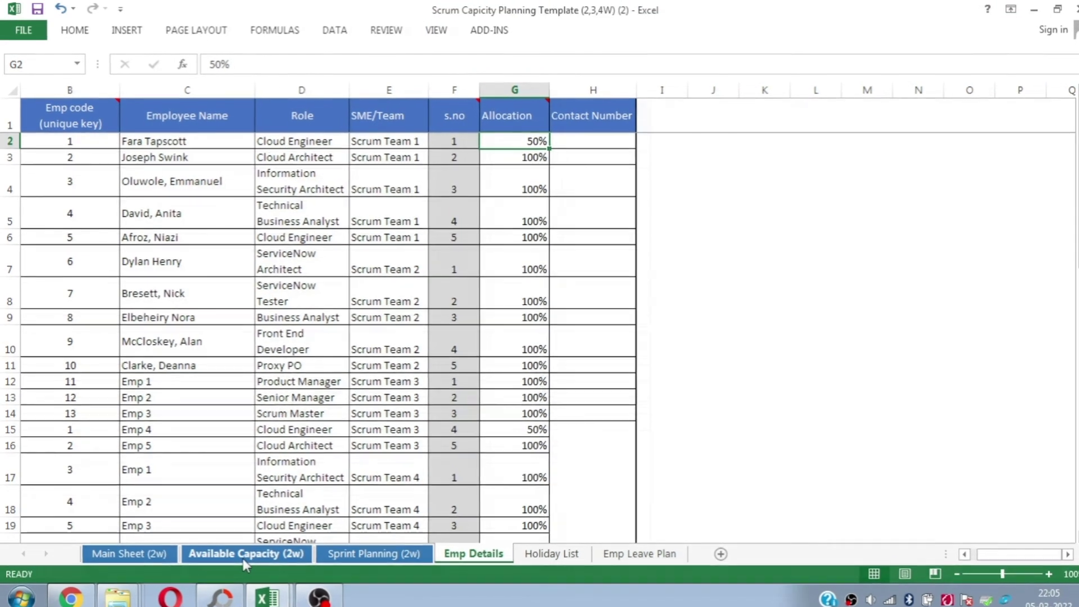
left_click(550, 554)
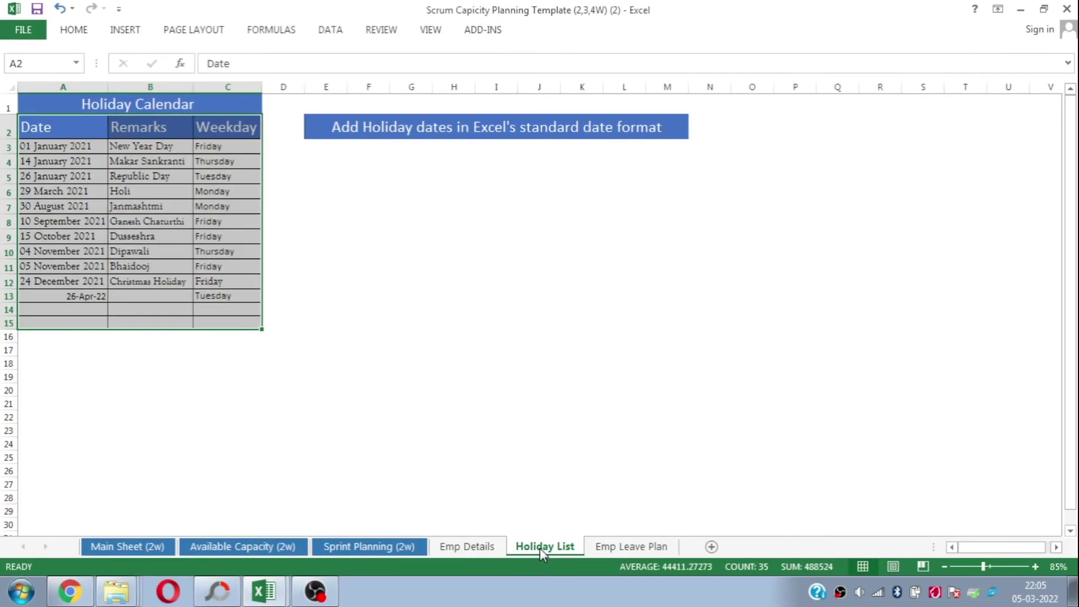
- Select and clear cells around row 12 of the Holiday Calendar table
left_click(315, 281)
left_click_drag(310, 283, 191, 281)
left_click(313, 253)
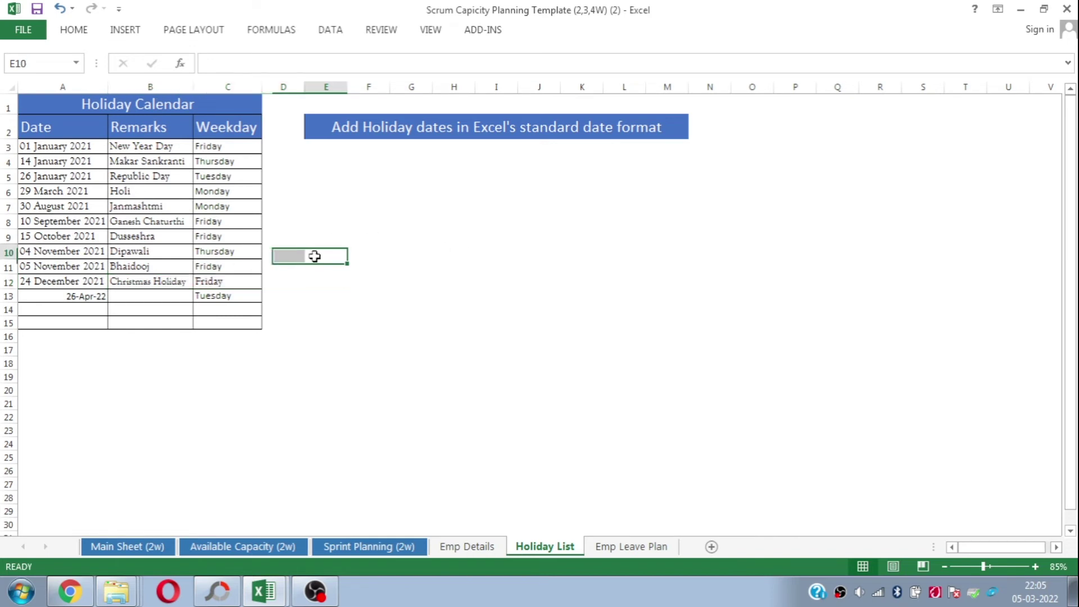
left_click(271, 306)
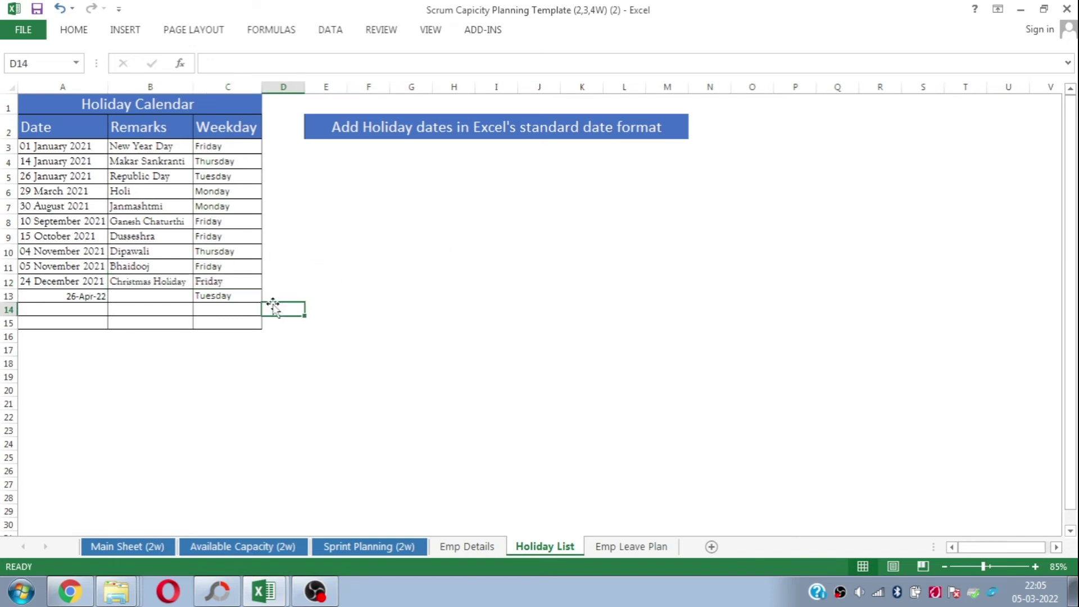
left_click(325, 255)
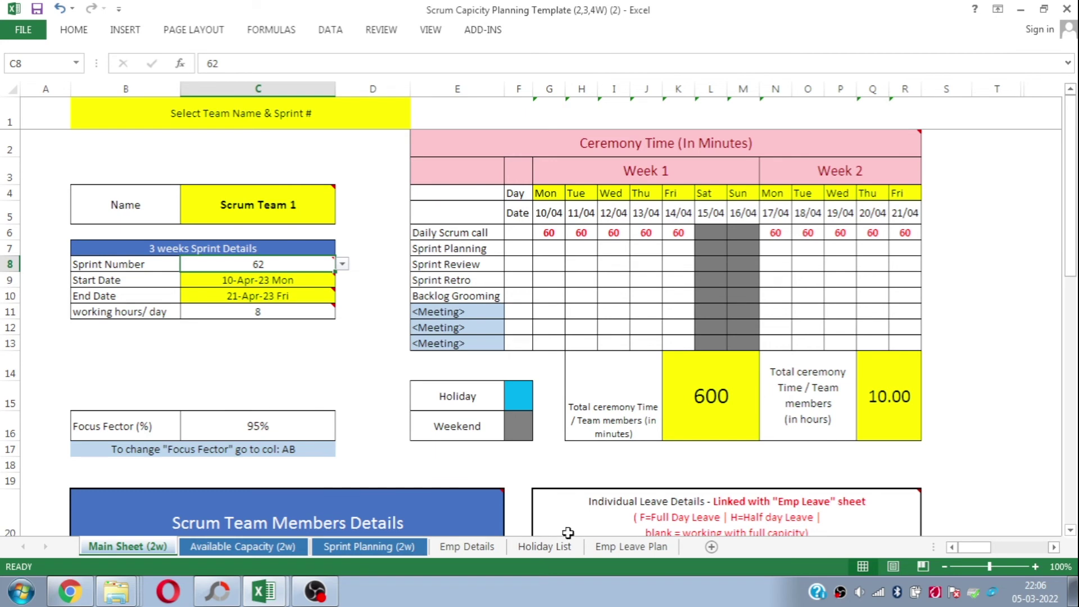
- On the Emp Leave Plan sheet, inspect the Emp Details-linked Role cells and the first dates' DATE formulas
left_click(632, 546)
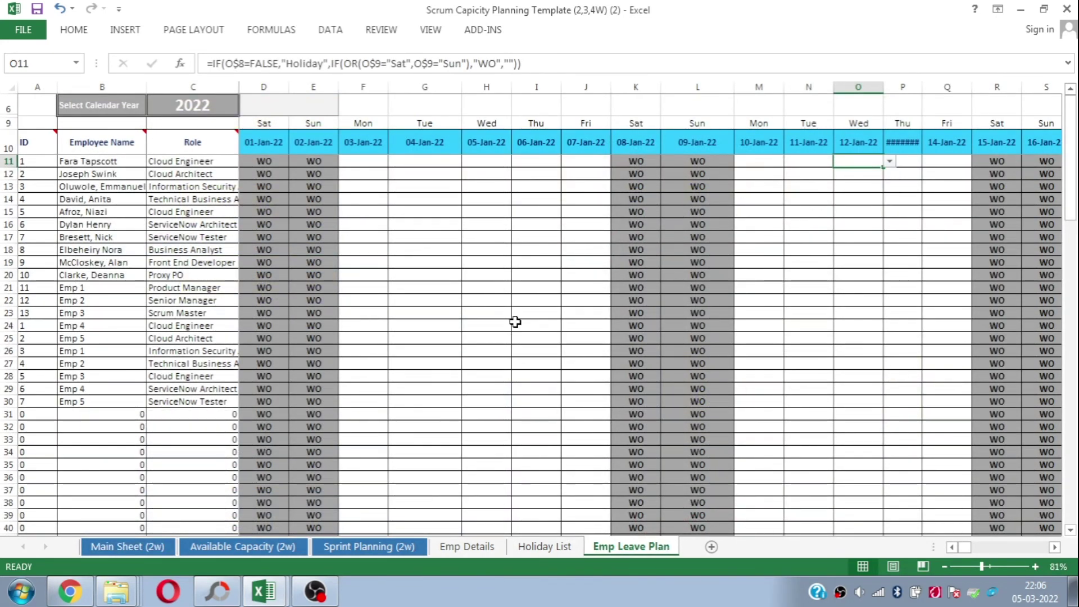
left_click(157, 211)
key("Up")
key("Up")
key("Up")
key("Up")
key("Up")
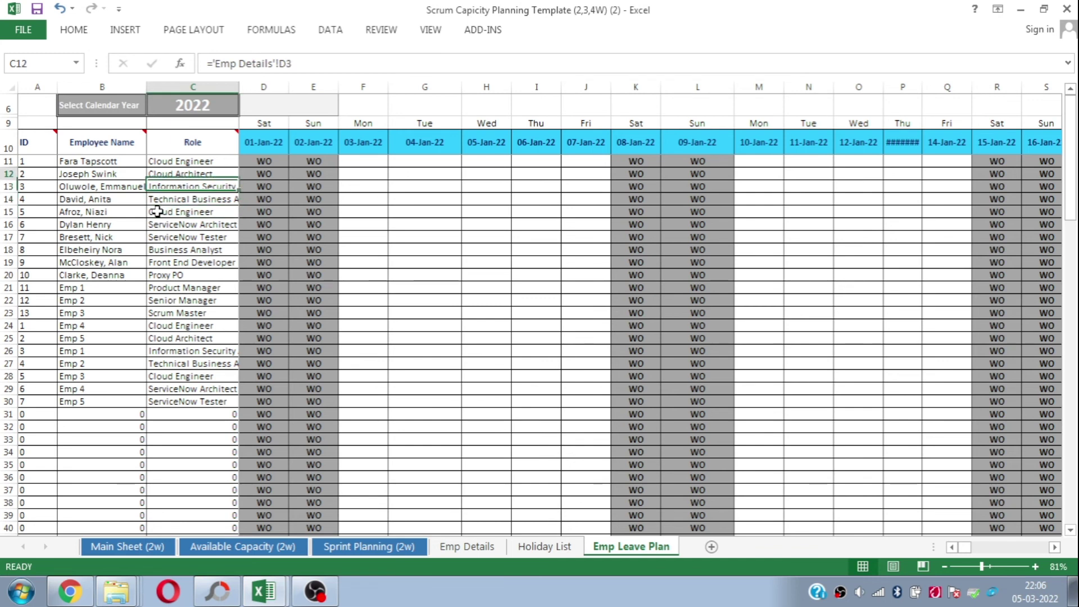
key("Right")
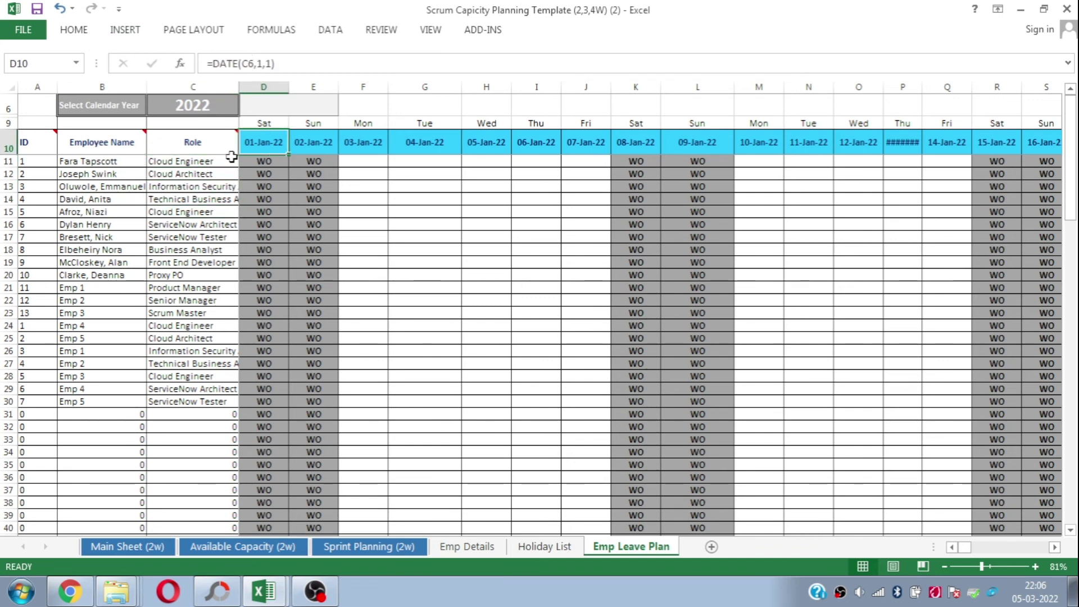
key("Right")
key("Right")
key("Right")
key("Right")
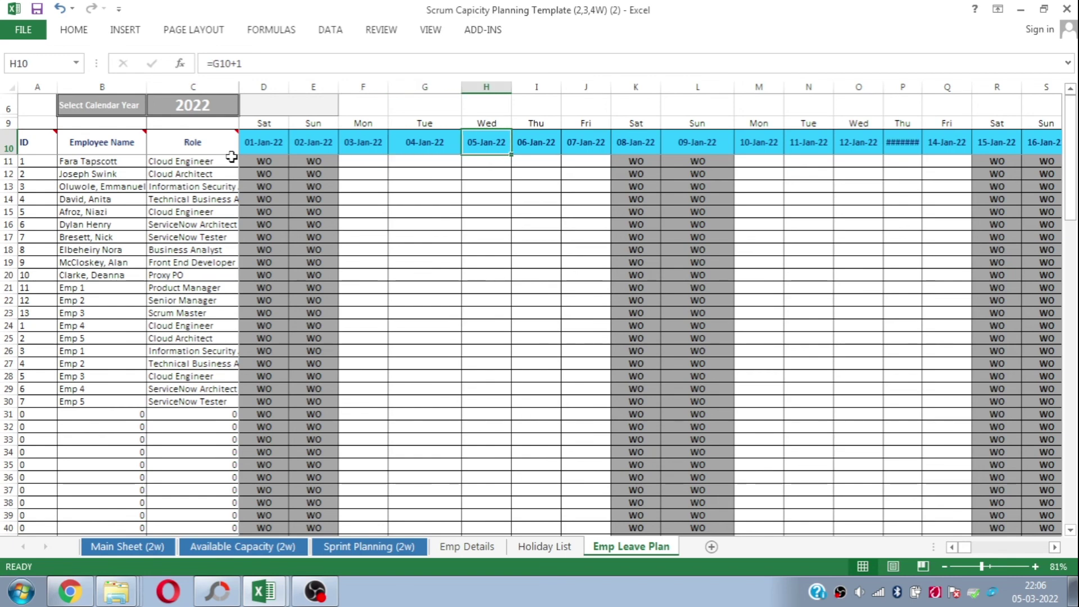
- Jump to the end-of-December 2022 dates, then return to the first employee's role row
key("ctrl+Right")
key("Left")
key("Left")
key("Left")
key("Left")
key("ctrl+Left")
key("Down")
key("Right")
key("Right")
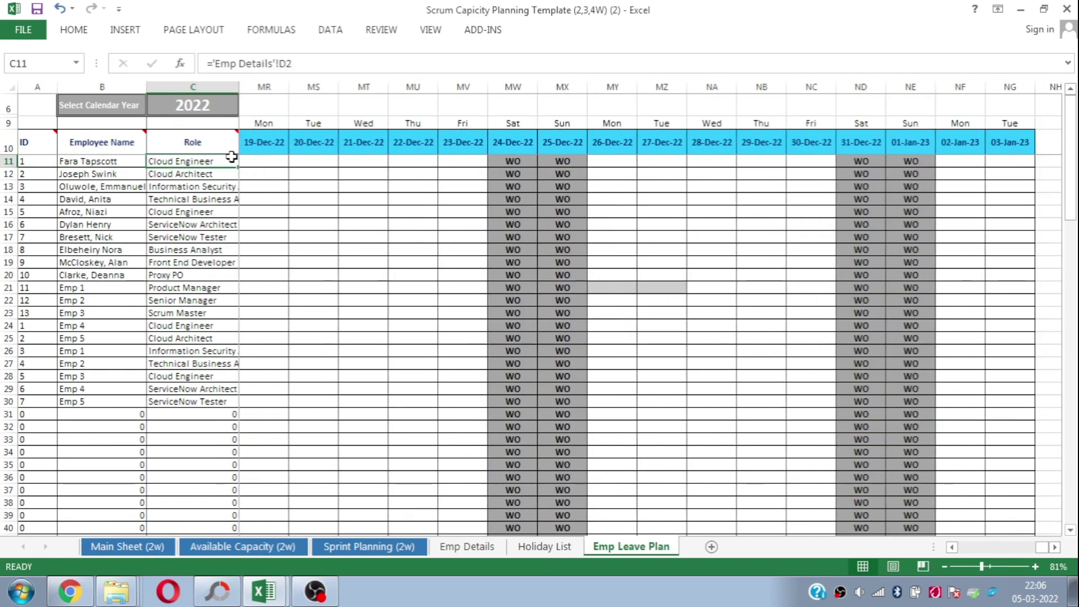